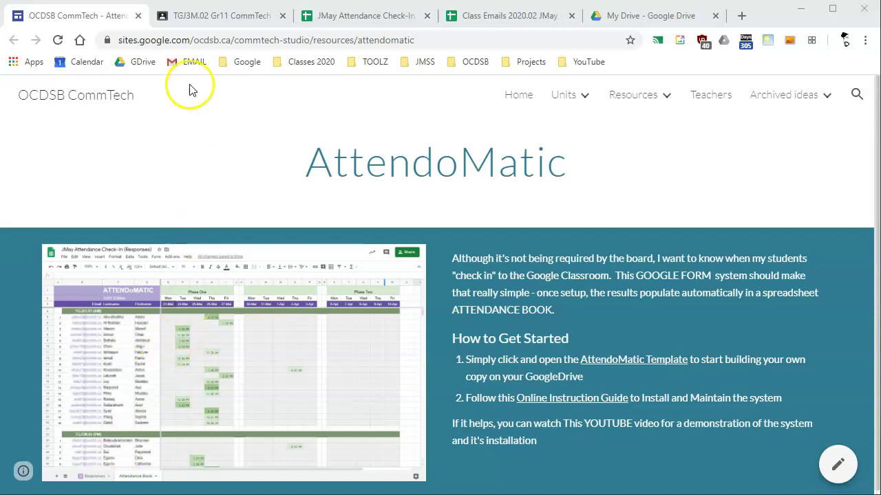
Submit the JMay Attendance Check-In from the class stream, marked PRESENT! with progress GOOD Thanks!
left_click(217, 22)
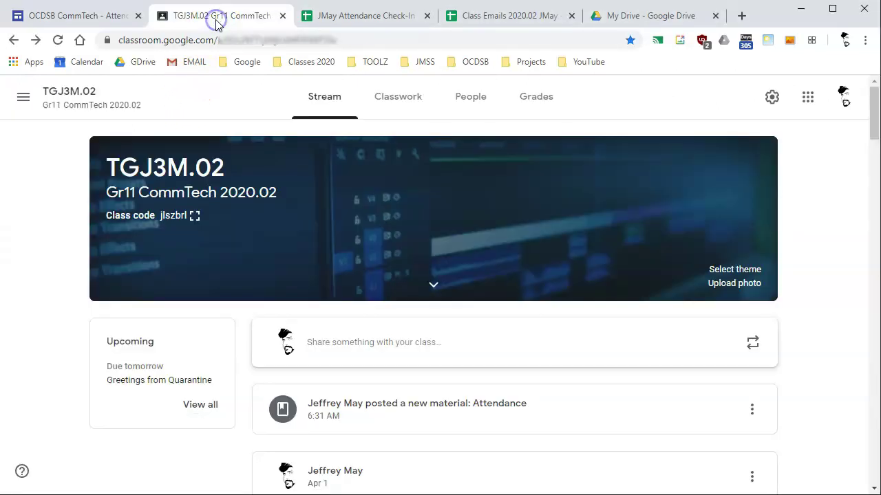
left_click(316, 411)
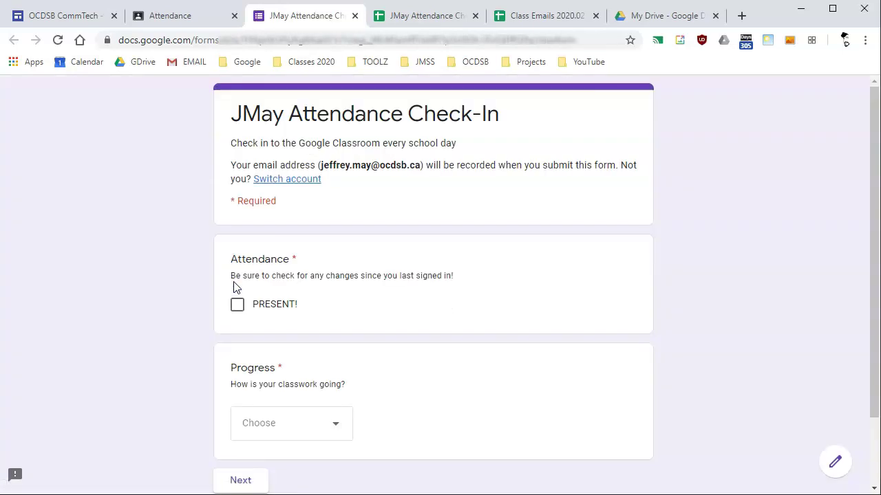
left_click(236, 305)
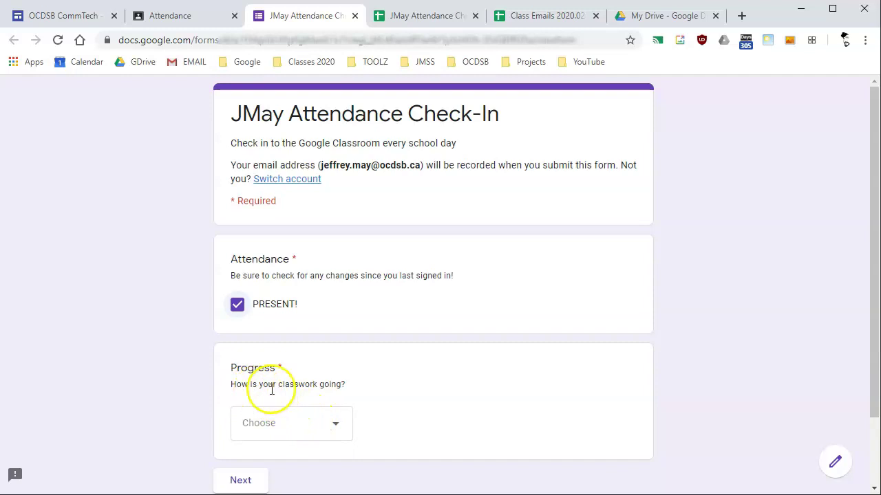
left_click(312, 423)
left_click(296, 391)
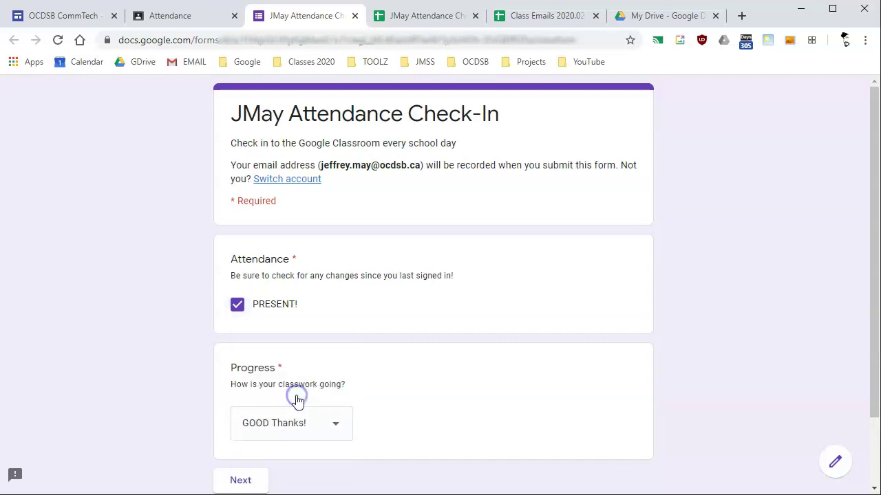
left_click(246, 480)
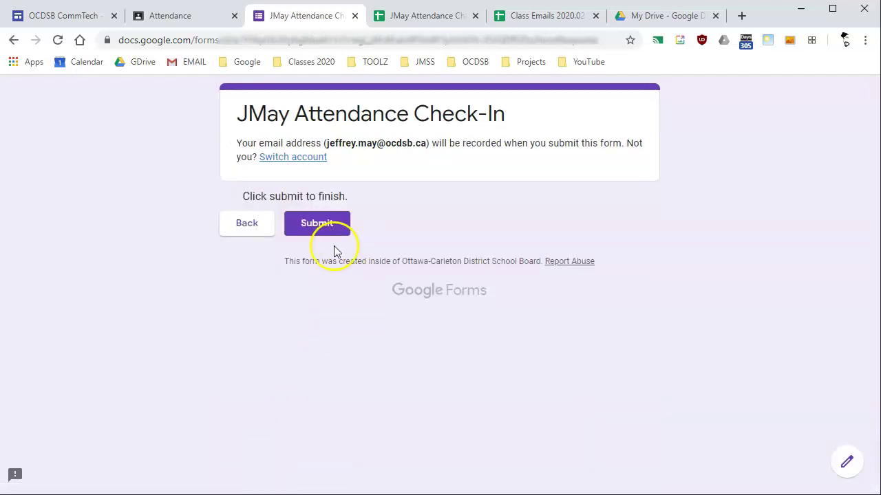
left_click(326, 229)
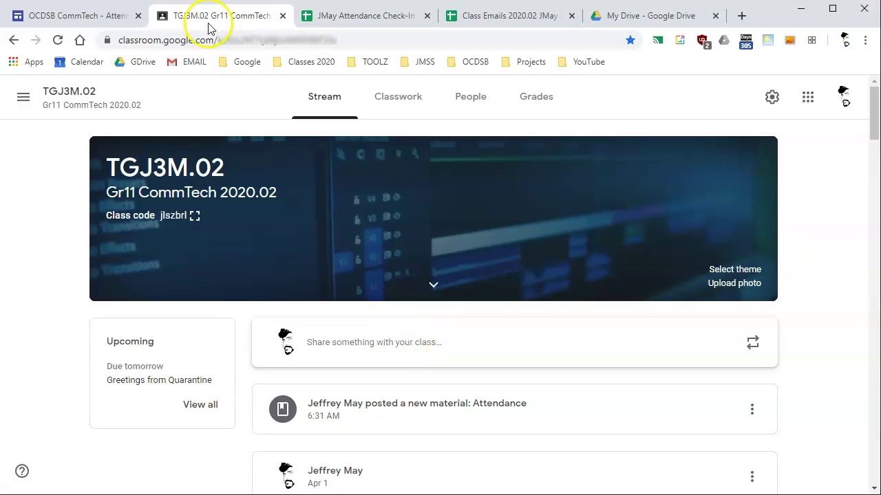
left_click(93, 16)
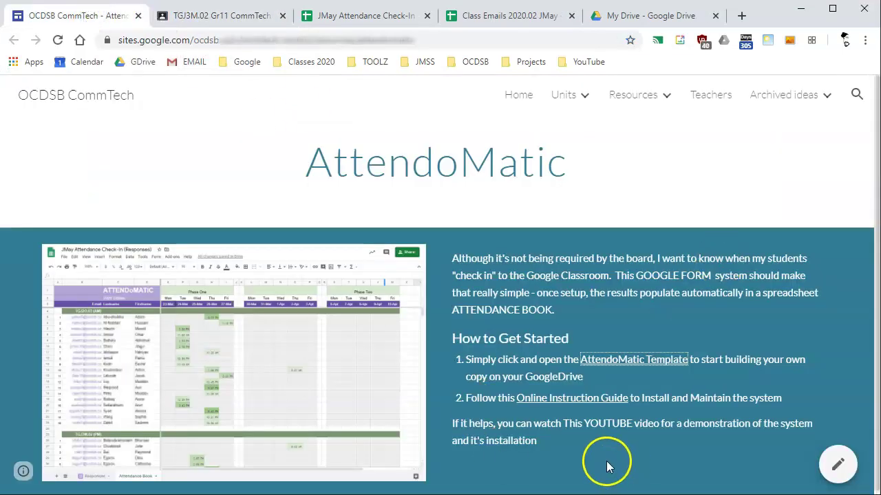
left_click(358, 13)
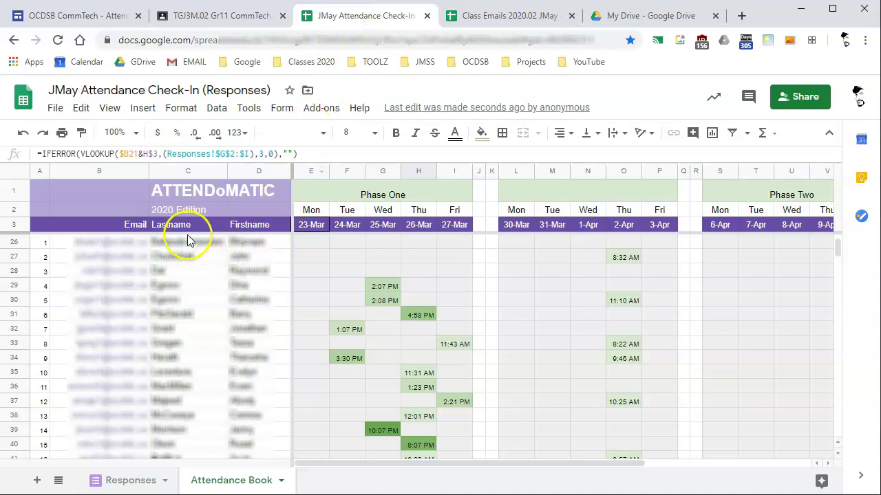
left_click(141, 481)
scroll(154, 253, "down", 10)
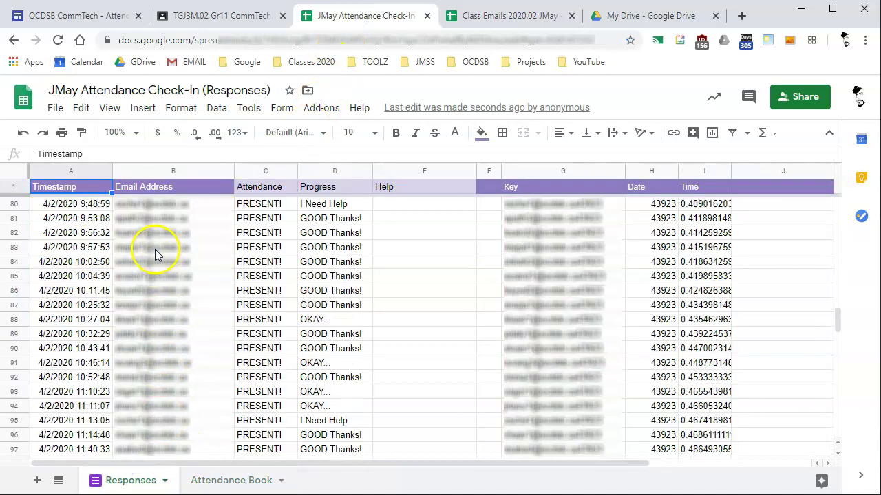
scroll(155, 254, "up", 10)
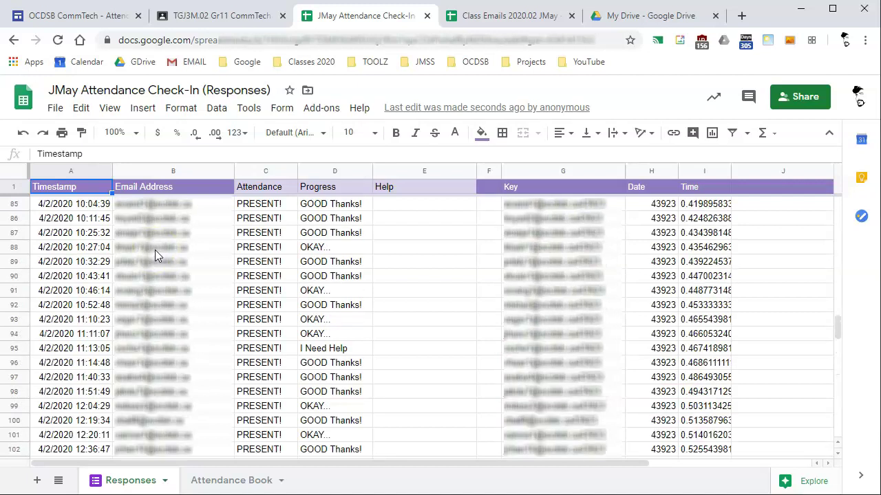
scroll(155, 255, "down", 3)
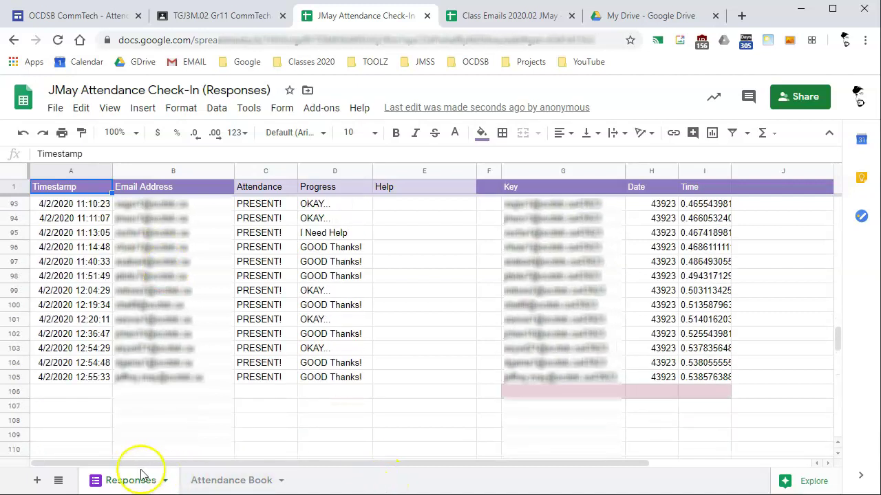
left_click(223, 483)
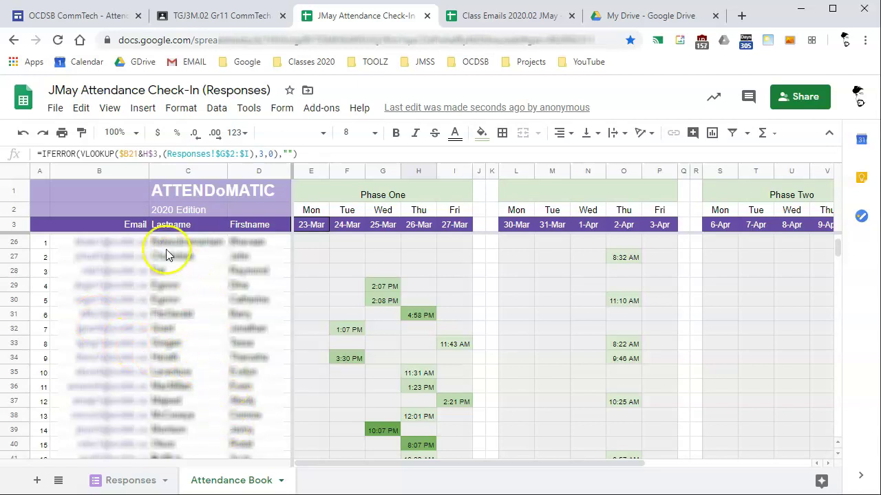
scroll(225, 282, "up", 7)
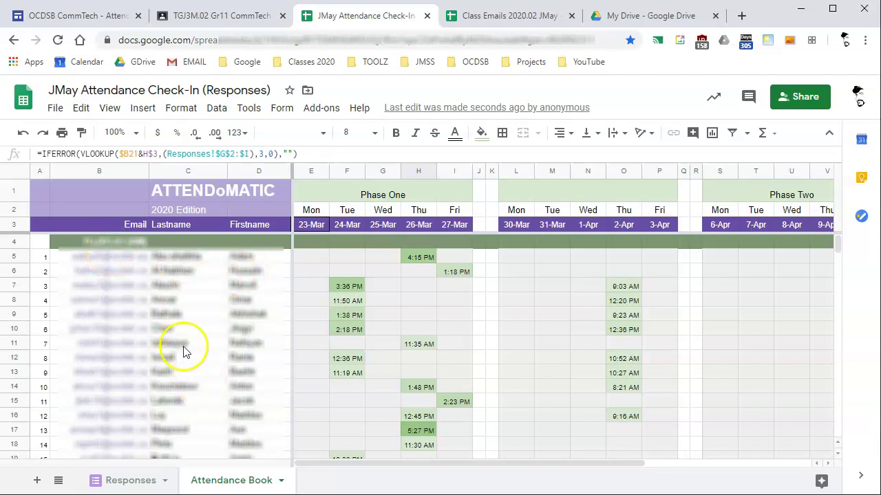
scroll(158, 309, "down", 7)
scroll(224, 379, "up", 2)
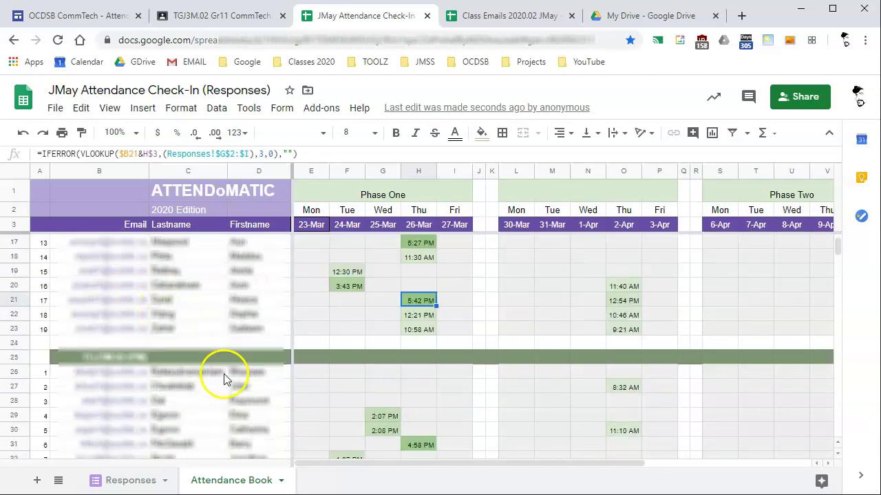
scroll(227, 375, "up", 3)
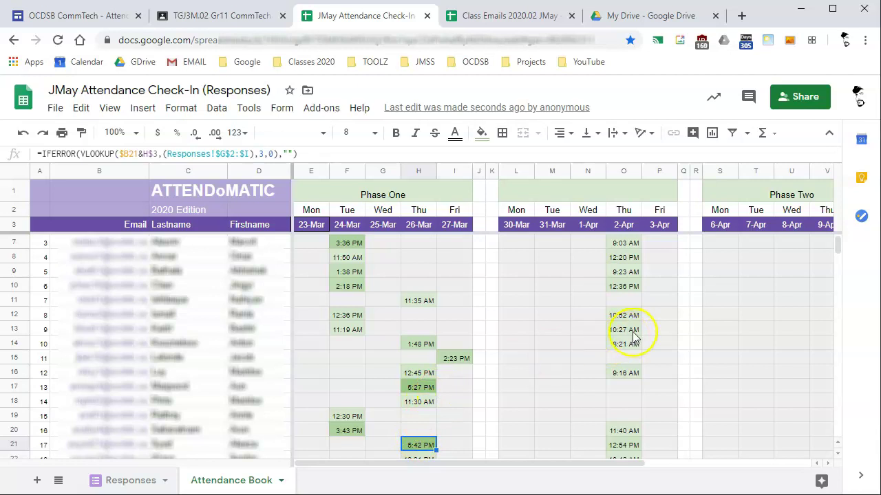
scroll(411, 387, "down", 3)
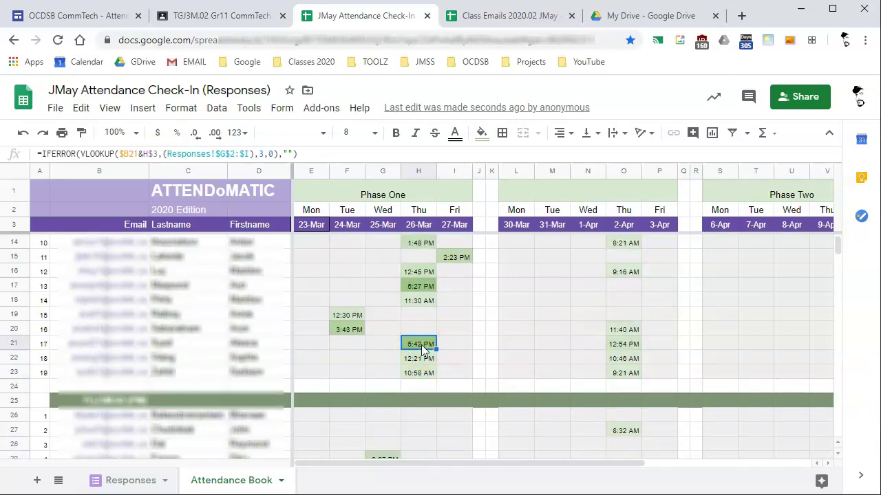
scroll(484, 339, "up", 5)
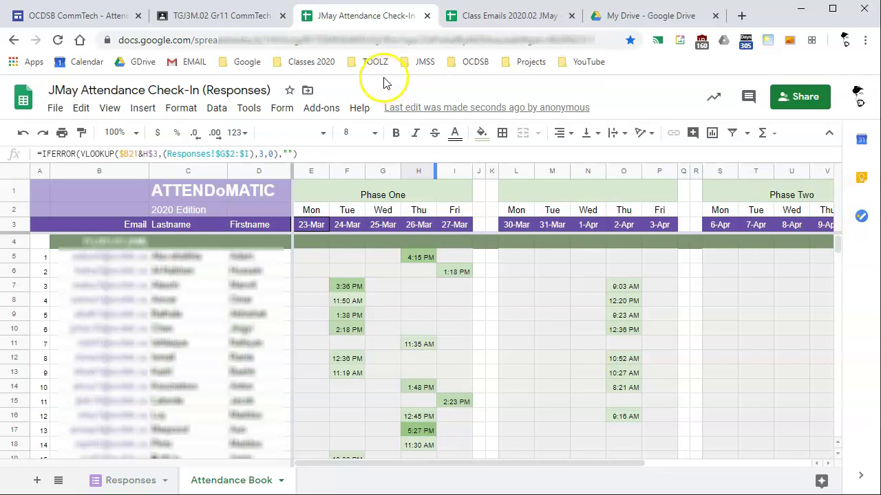
Close the Classroom tab and make a personal copy of the AttendoMatic Template spreadsheet
left_click(241, 16)
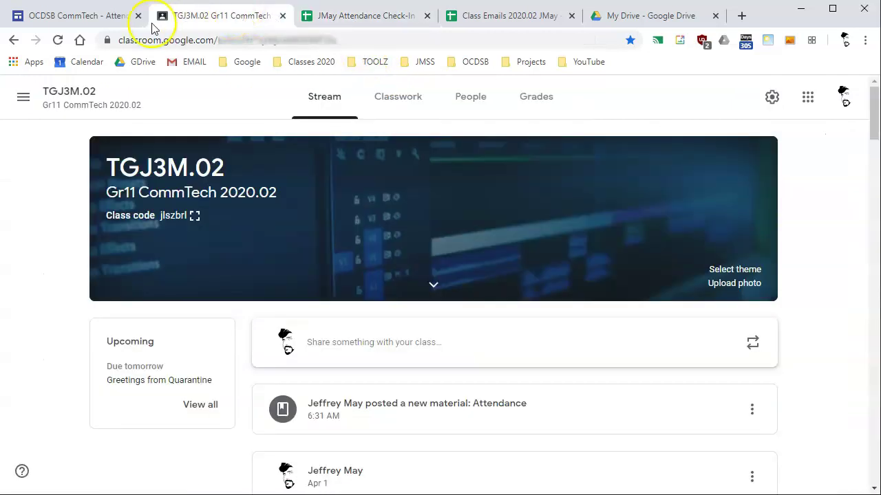
key("ctrl+w")
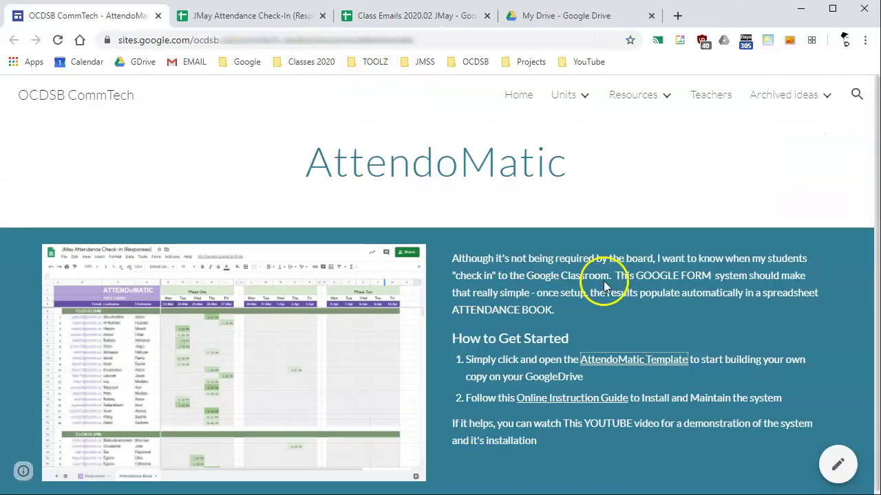
left_click(623, 362)
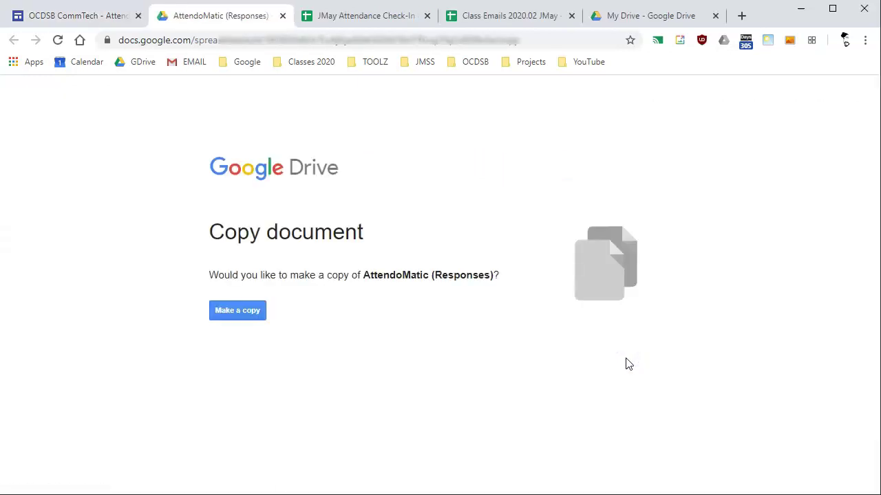
left_click(251, 314)
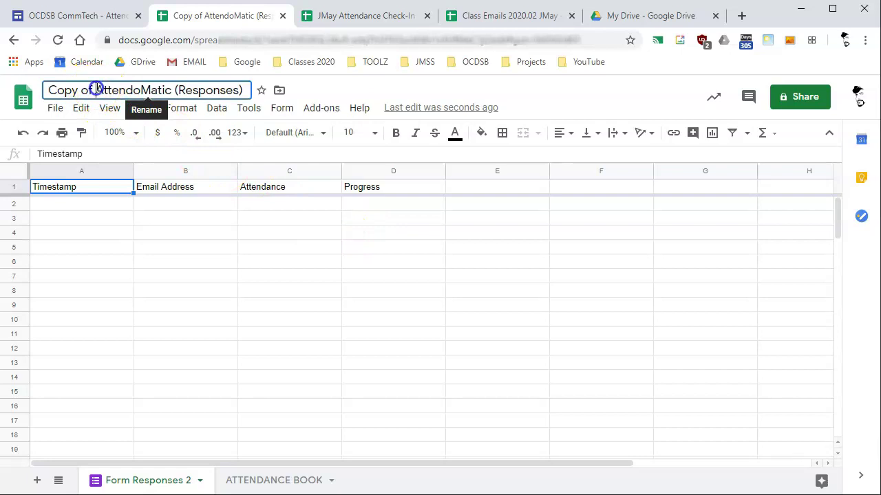
Replace 'Copy of' in the spreadsheet title with the teacher's surname and initial
left_click_drag(96, 90, 29, 90)
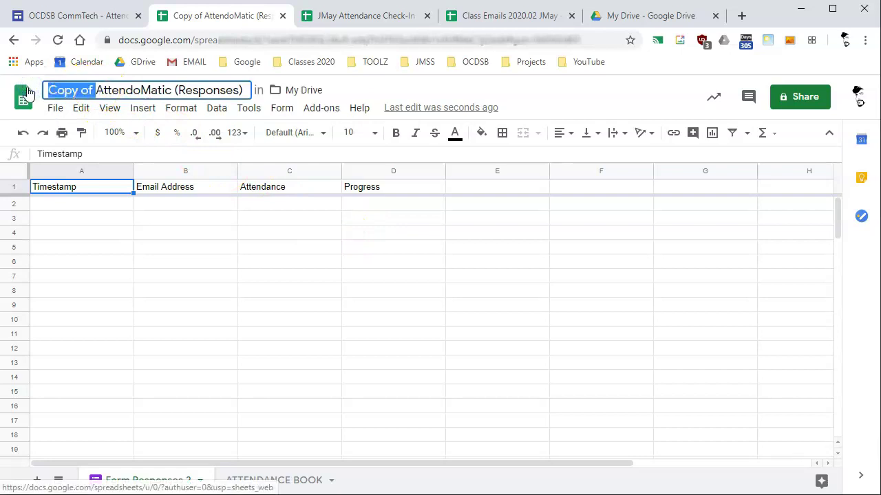
type("SmithJ")
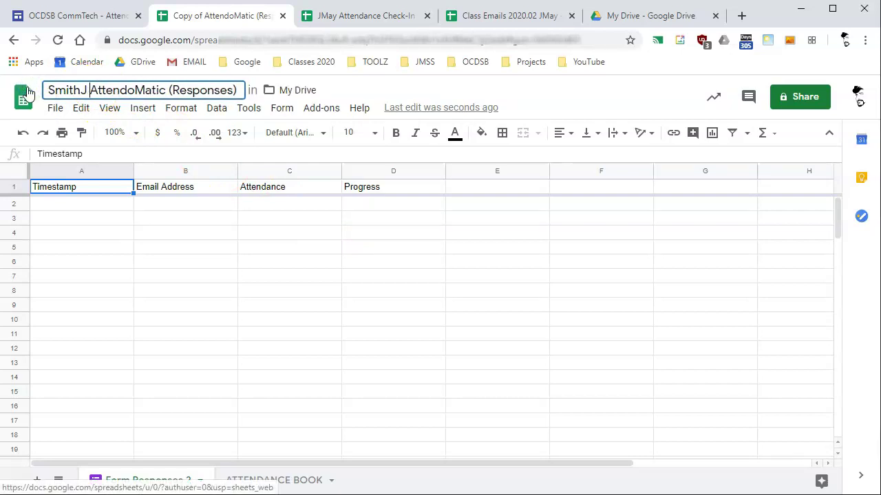
key("Return")
left_click(113, 103)
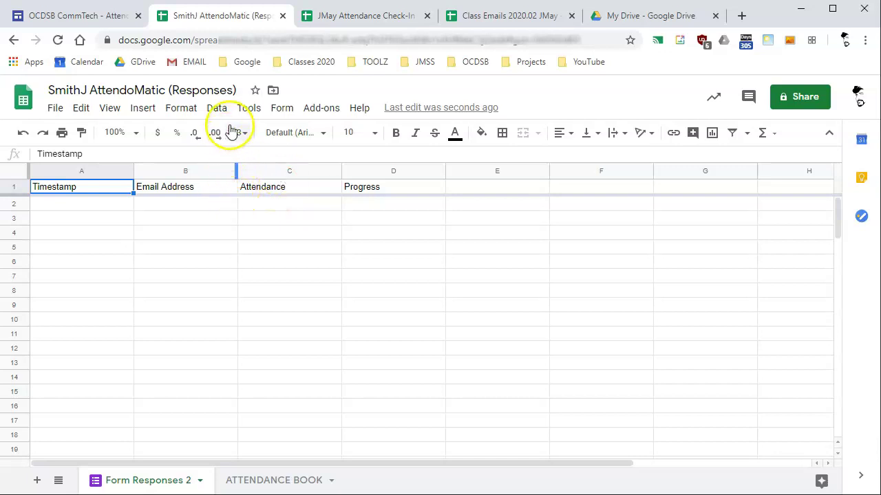
Open the linked form for editing and replace 'Copy of' in its title with the teacher's surname and initial
left_click(280, 114)
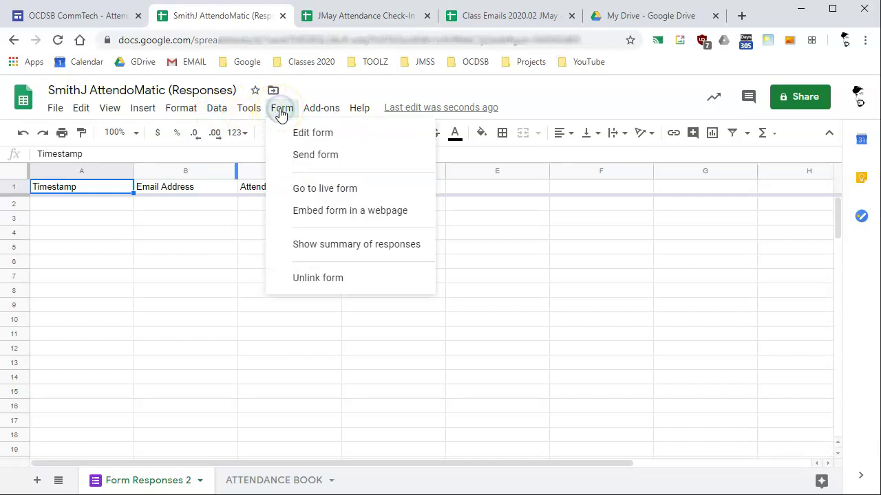
left_click(329, 136)
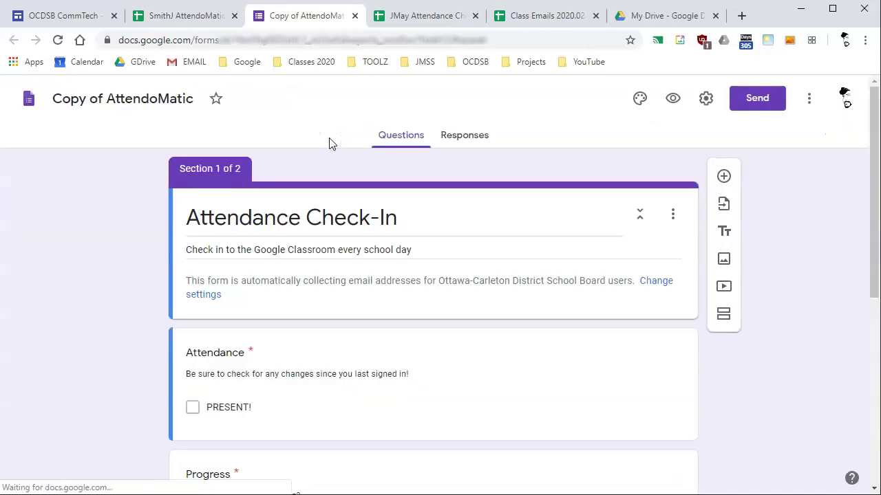
left_click(118, 117)
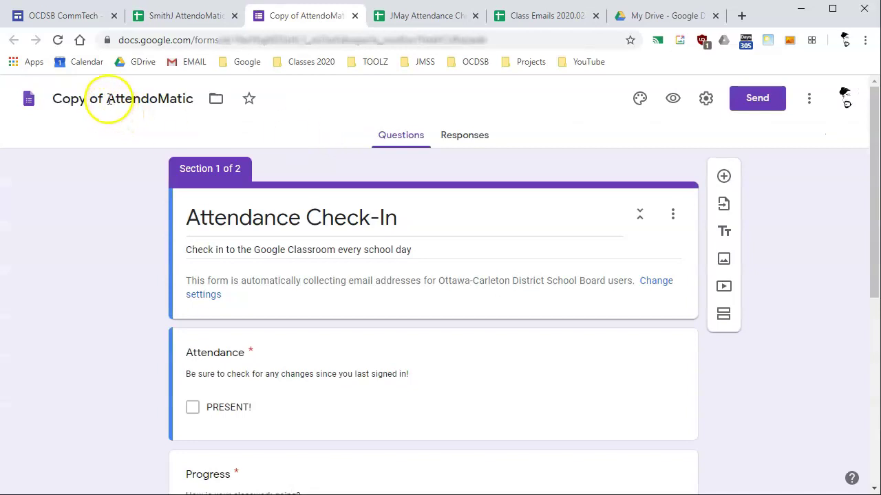
left_click_drag(108, 103, 4, 101)
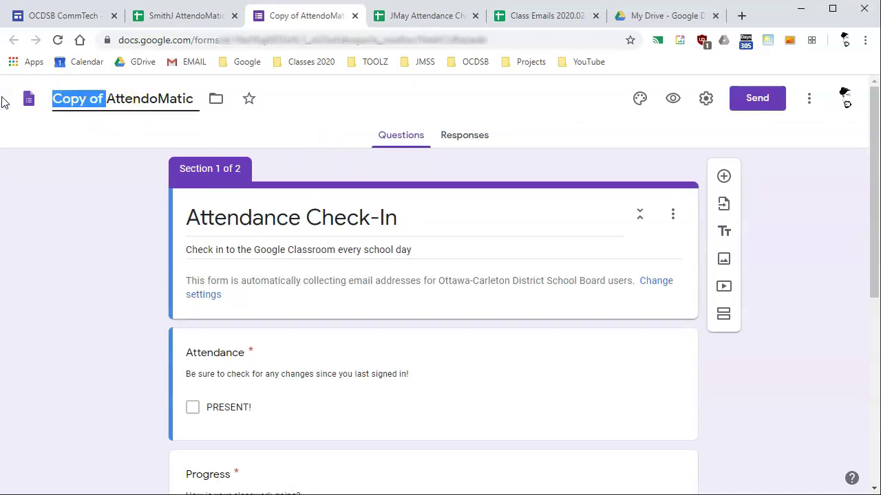
type("Smith")
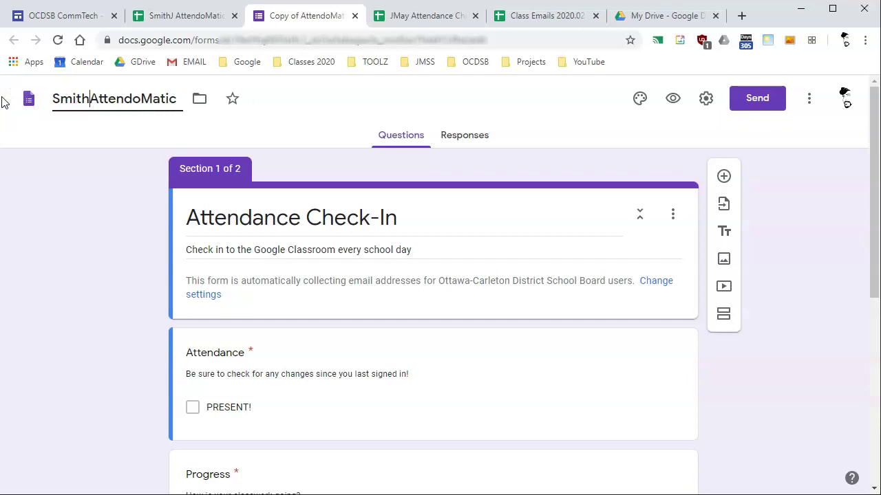
type("J")
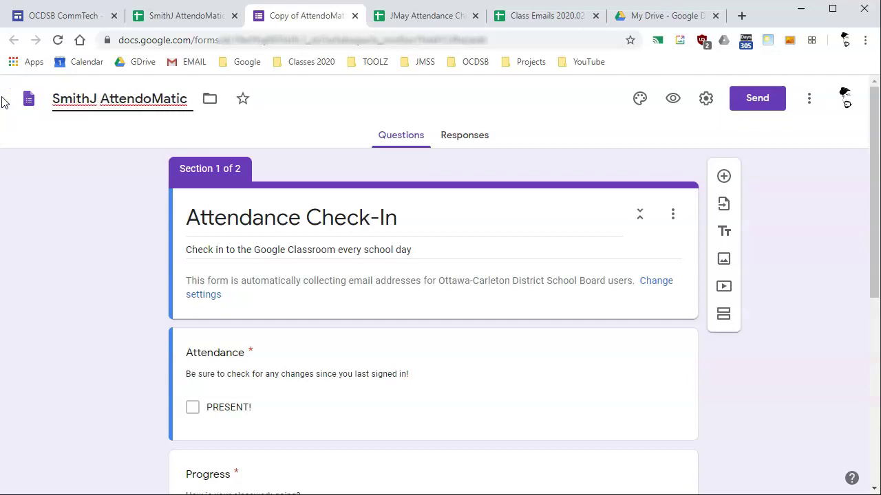
left_click(360, 112)
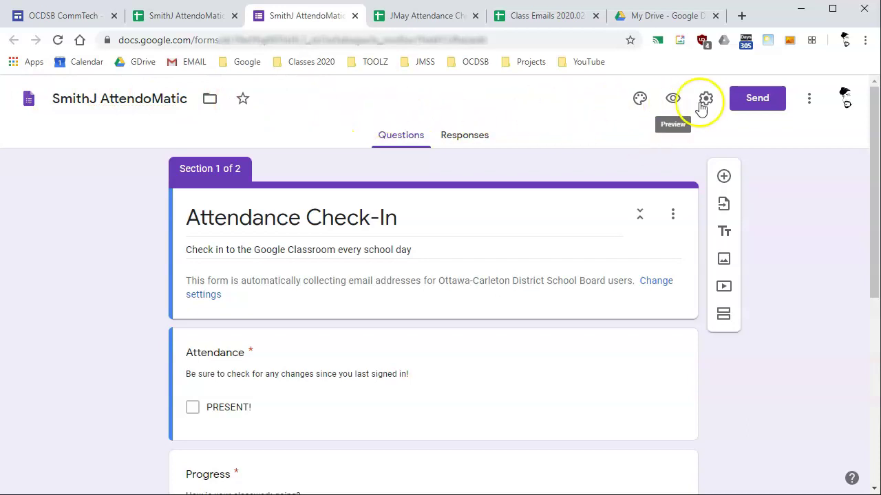
Copy the attendance form's shareable link from the Send dialog, then close the dialog
left_click(757, 101)
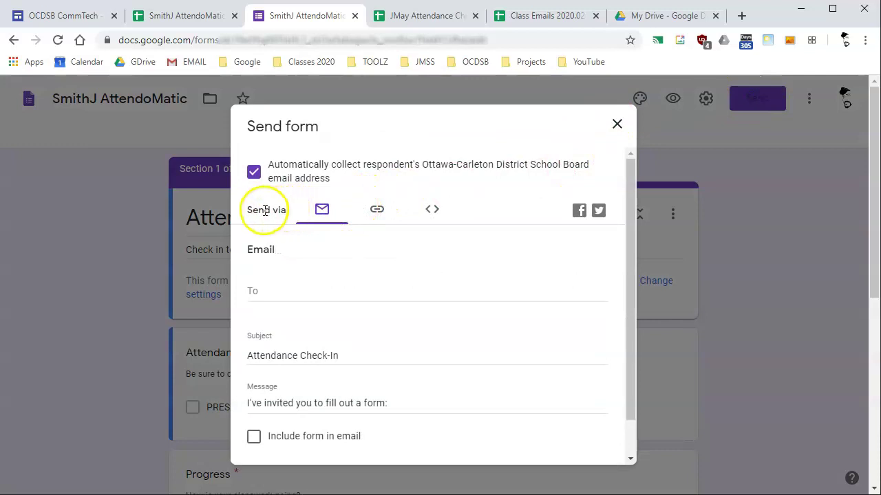
left_click(377, 213)
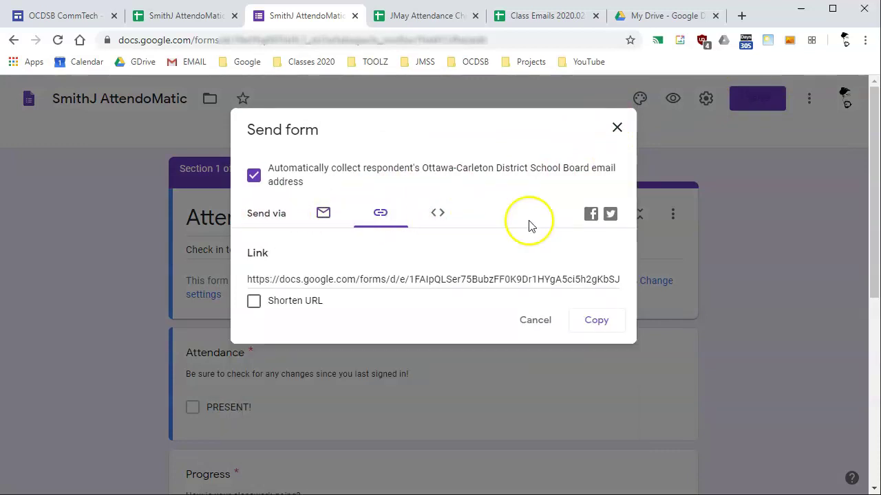
left_click(593, 321)
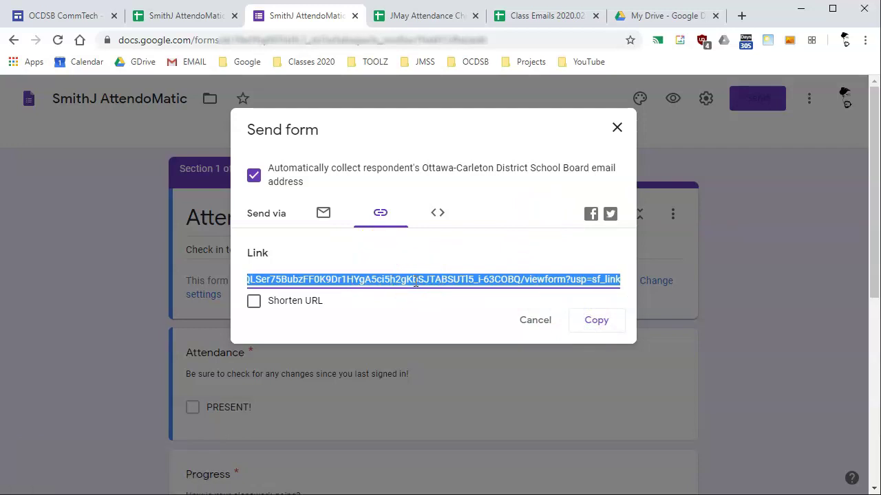
left_click(439, 284)
left_click(379, 207)
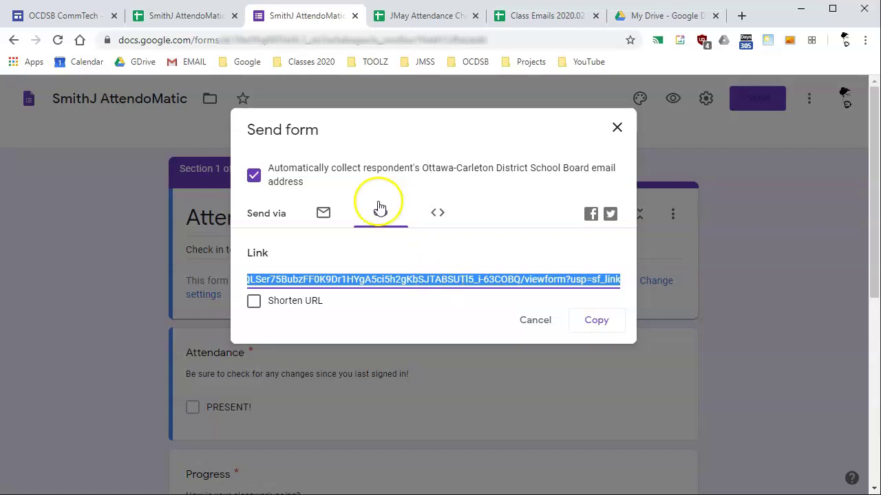
left_click(438, 218)
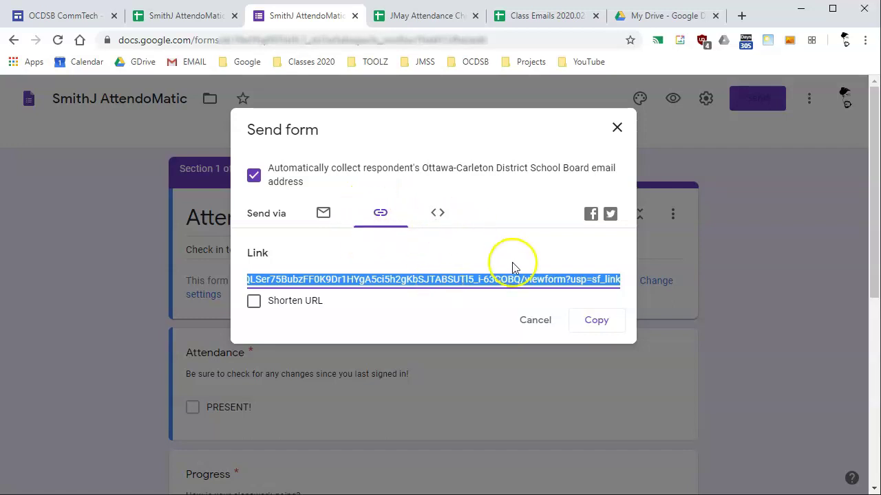
left_click(227, 208)
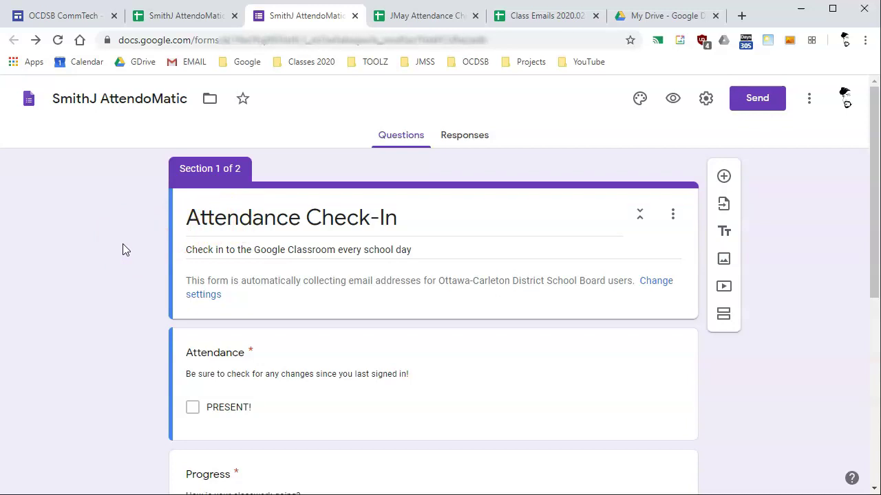
Open the ATTENDANCE BOOK sheet in the responses spreadsheet and look over the empty class list
left_click(172, 21)
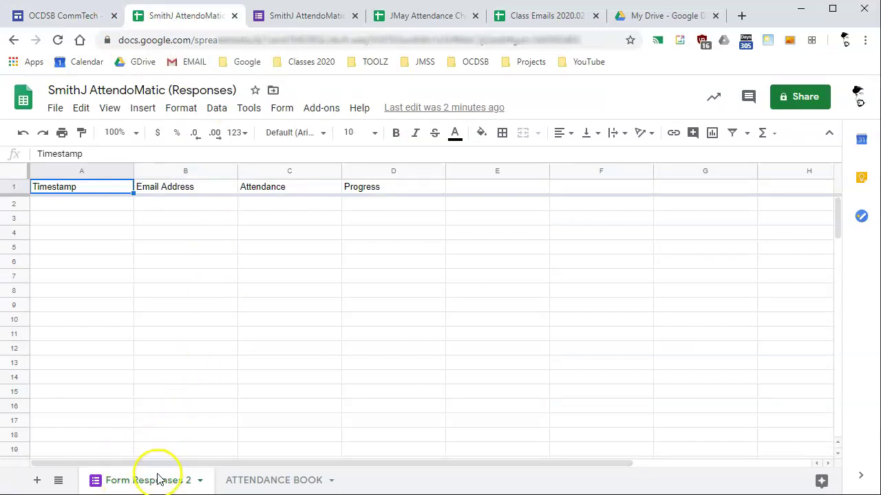
left_click(264, 479)
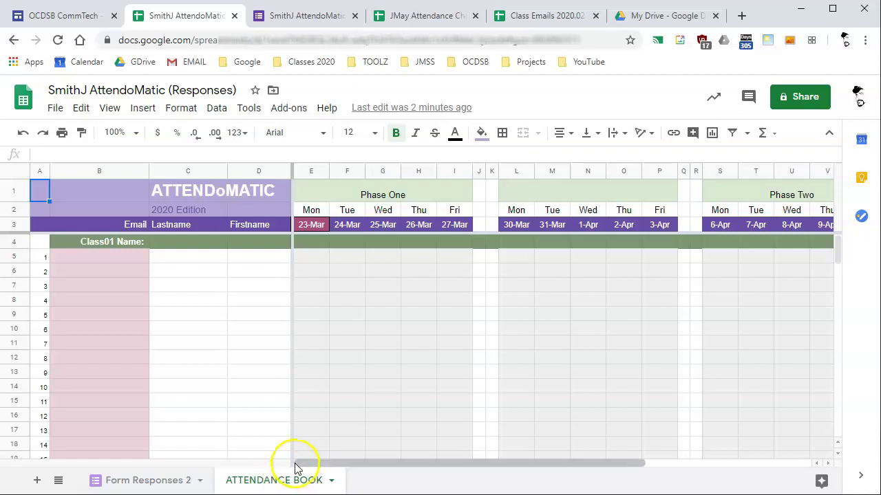
left_click(89, 279)
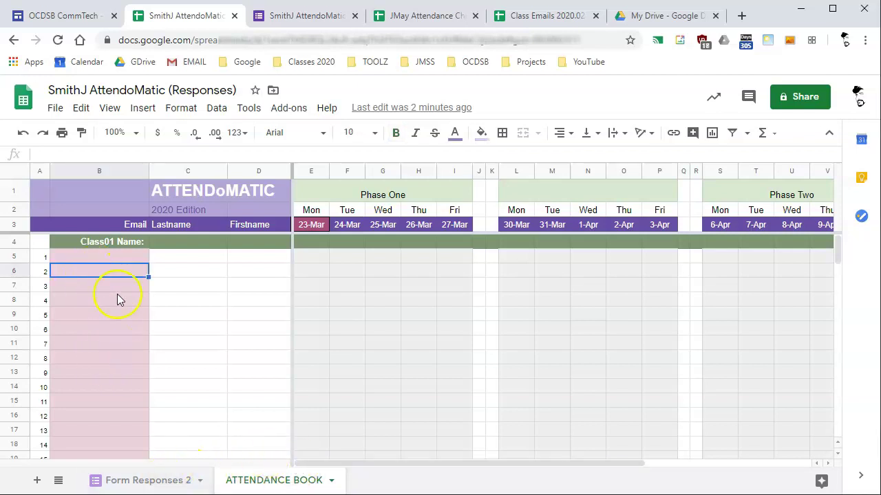
scroll(113, 306, "down", 15)
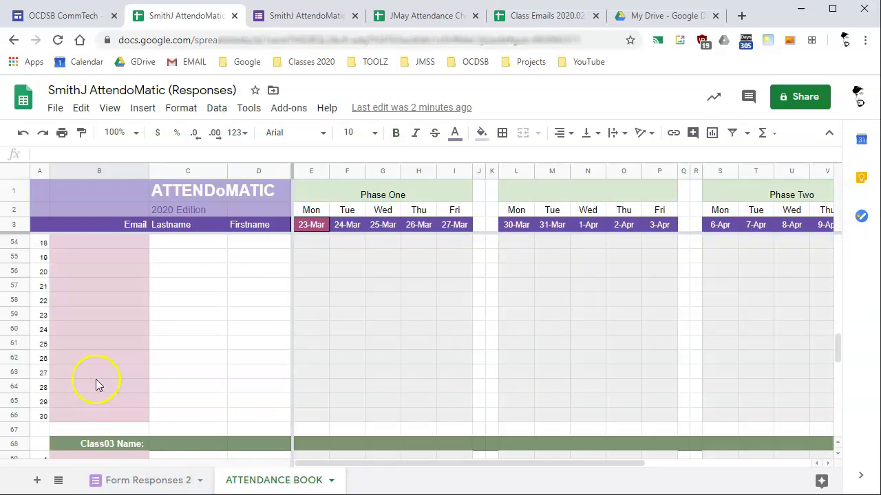
scroll(88, 421, "up", 11)
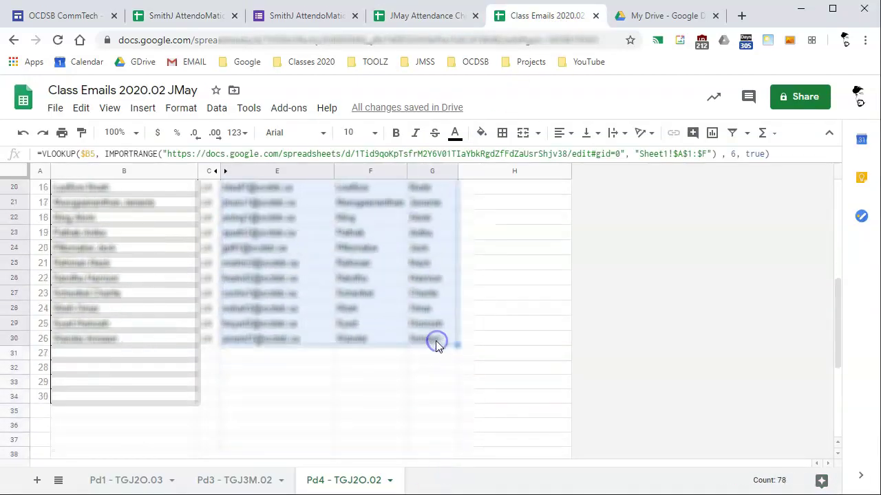
Scroll back up the Pd4 - TGJ2O.02 class list, then return to the attendance book spreadsheet
scroll(404, 325, "up", 6)
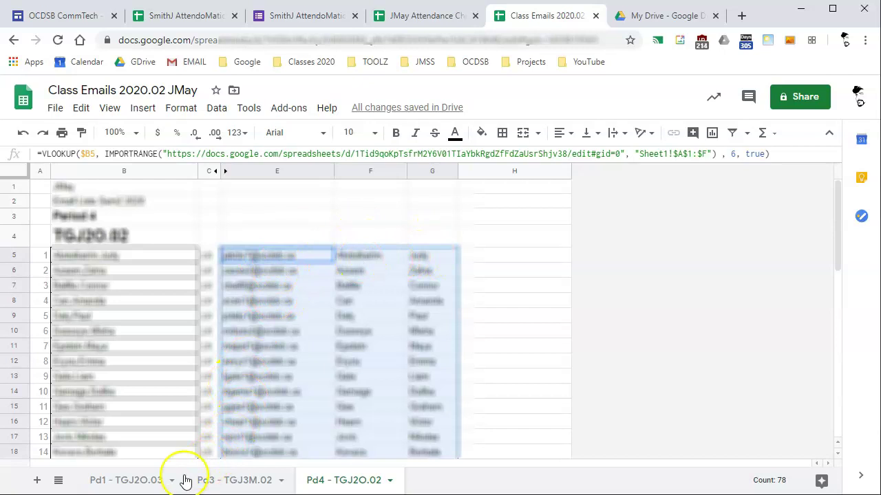
left_click(192, 14)
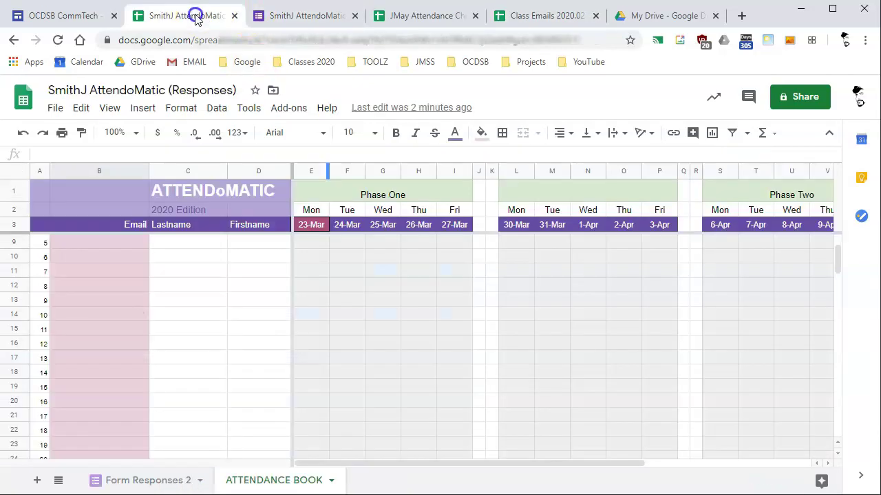
Paste the copied emails, last names and first names into B9 as values only
right_click(115, 244)
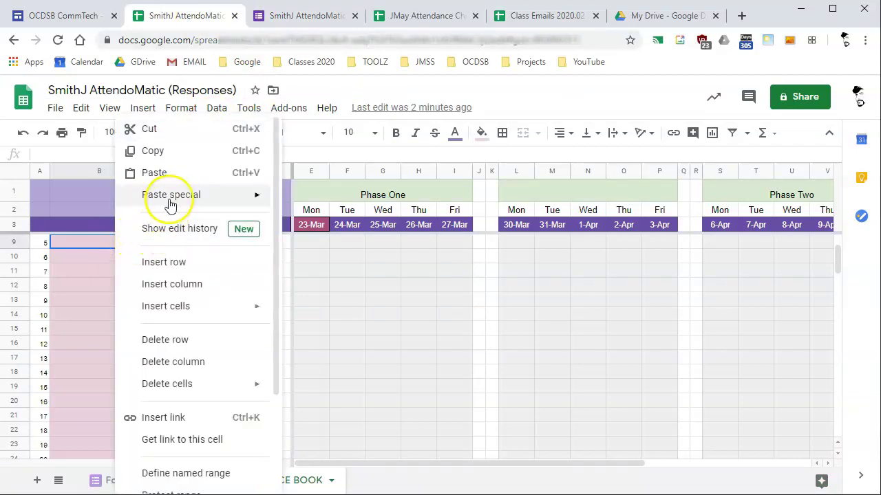
mouse_move(171, 199)
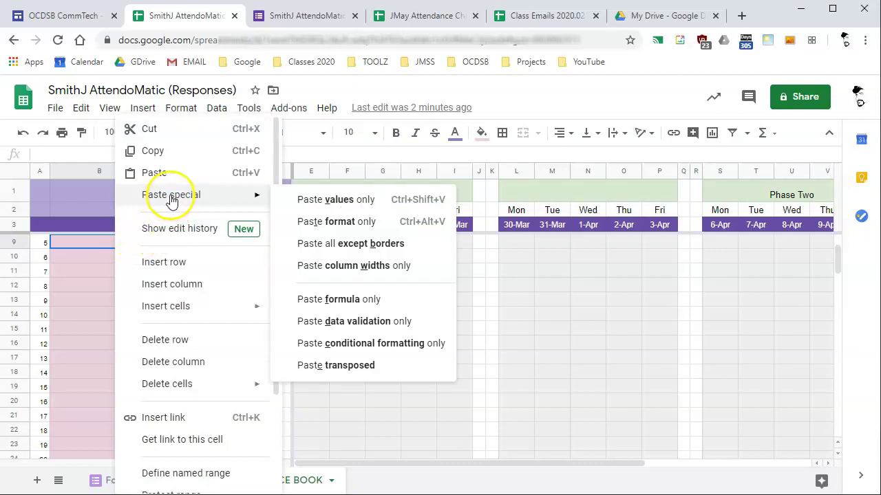
left_click(333, 205)
left_click(204, 313)
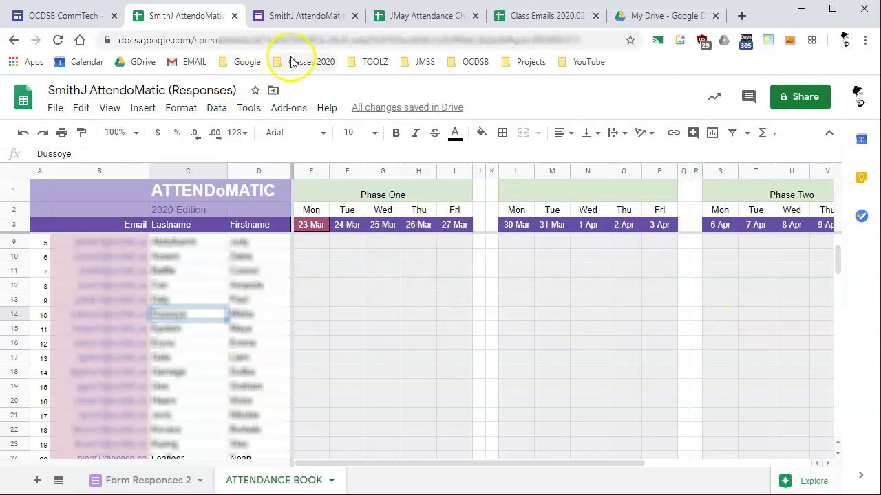
left_click(114, 480)
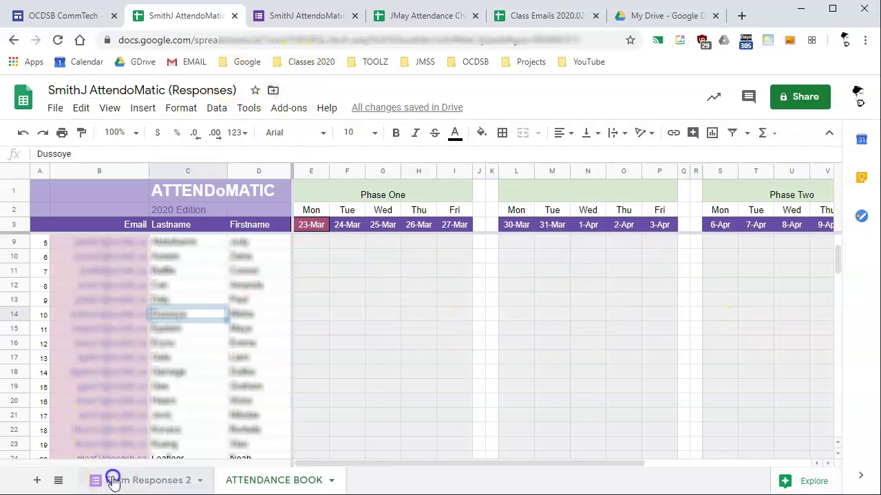
left_click(234, 480)
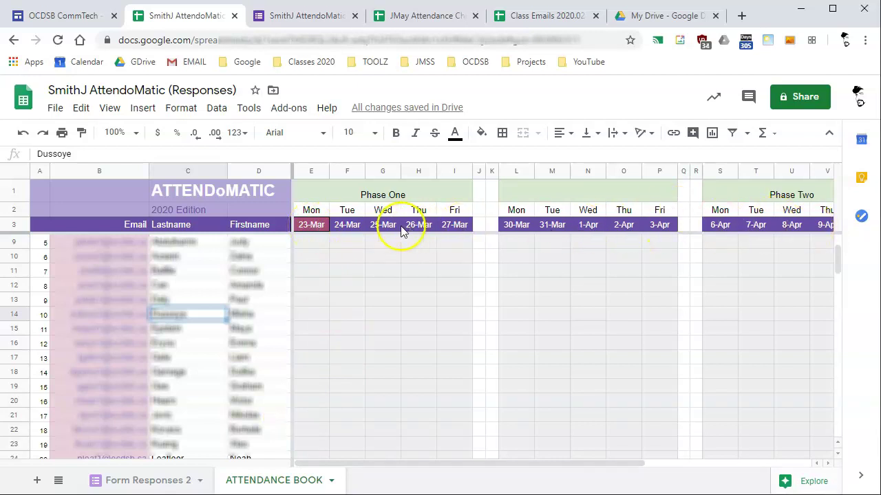
Set the start date in E3 to Monday 6-Apr and check the daily attendance formulas
left_click(310, 227)
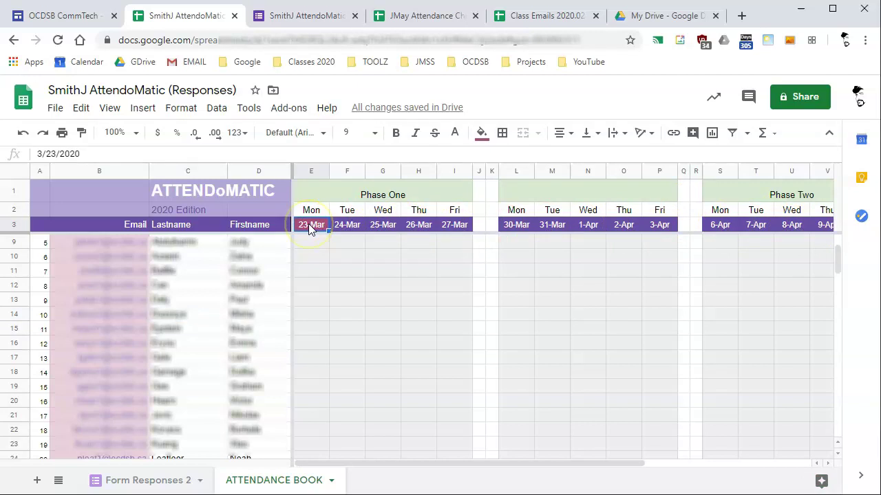
double_click(309, 224)
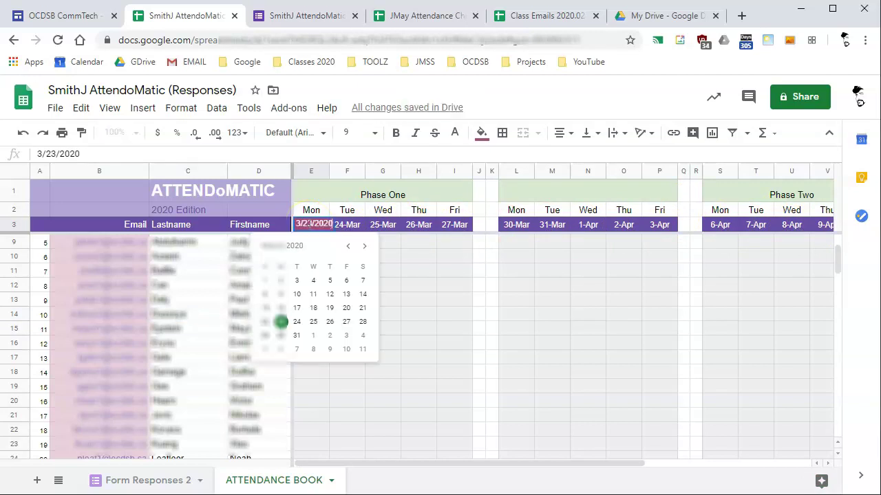
left_click(282, 351)
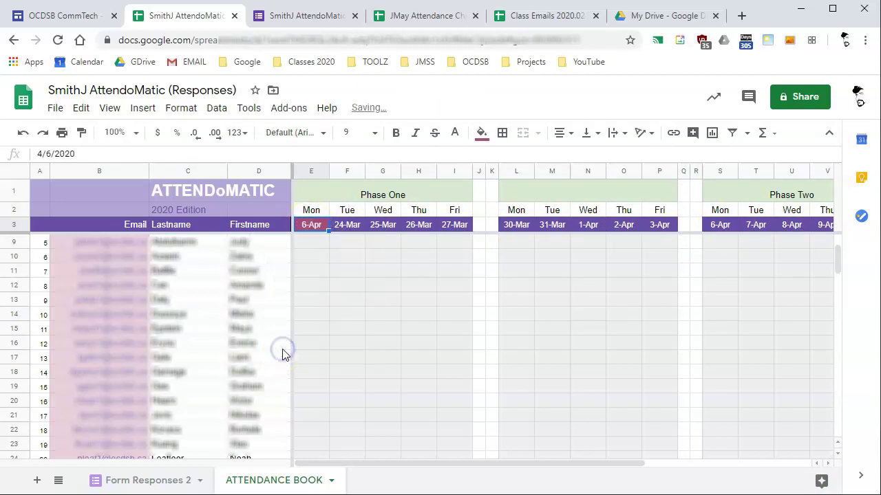
left_click(336, 298)
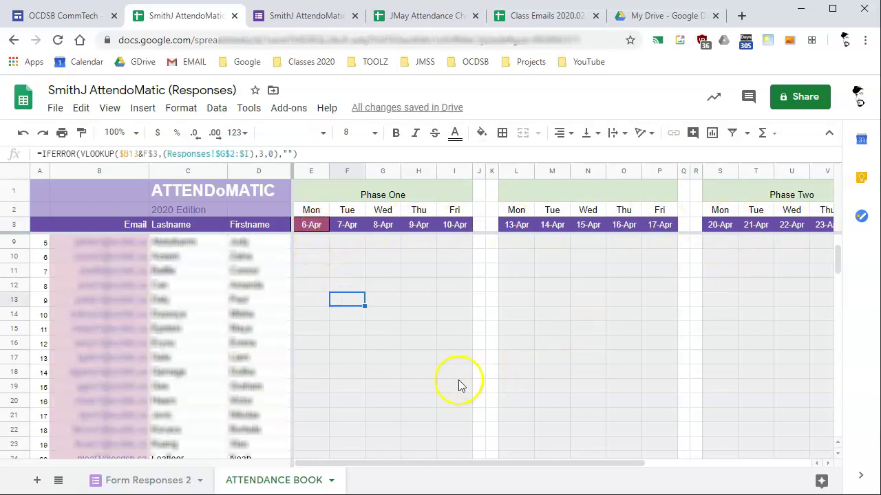
left_click(316, 326)
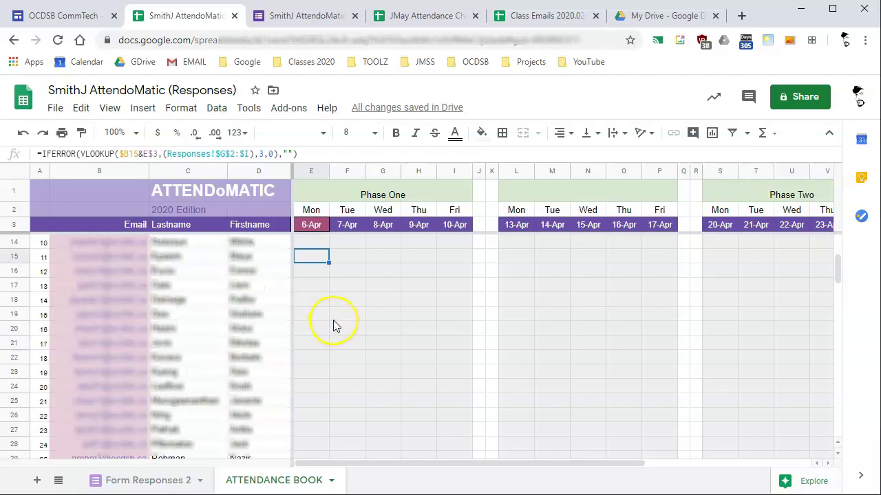
Delete blank rows 5–8 so the numbered students begin directly under the class header
scroll(334, 324, "down", 5)
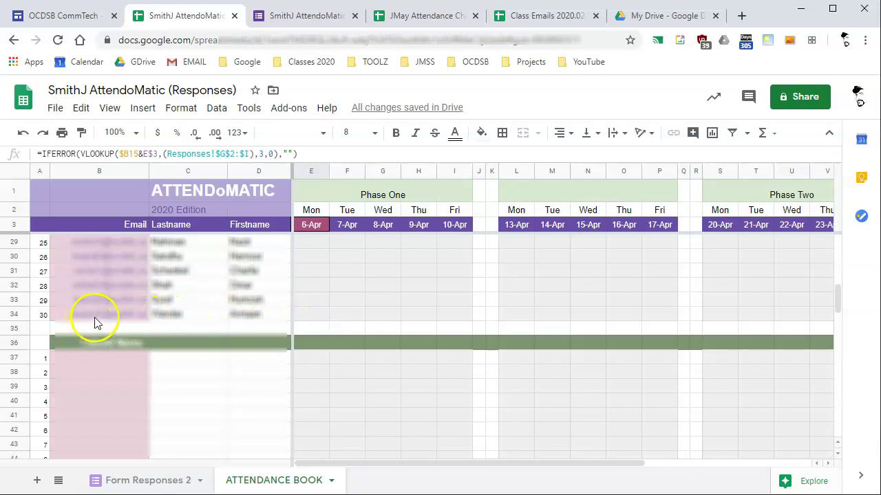
scroll(96, 318, "up", 6)
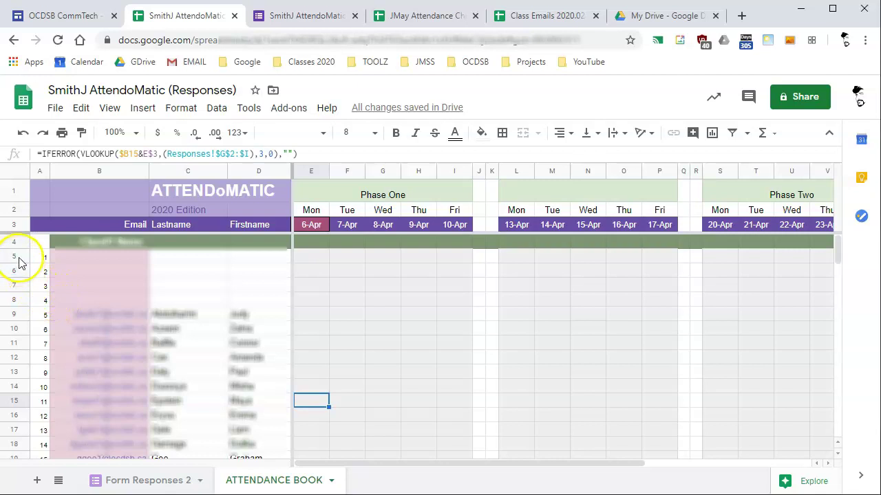
left_click_drag(14, 255, 16, 298)
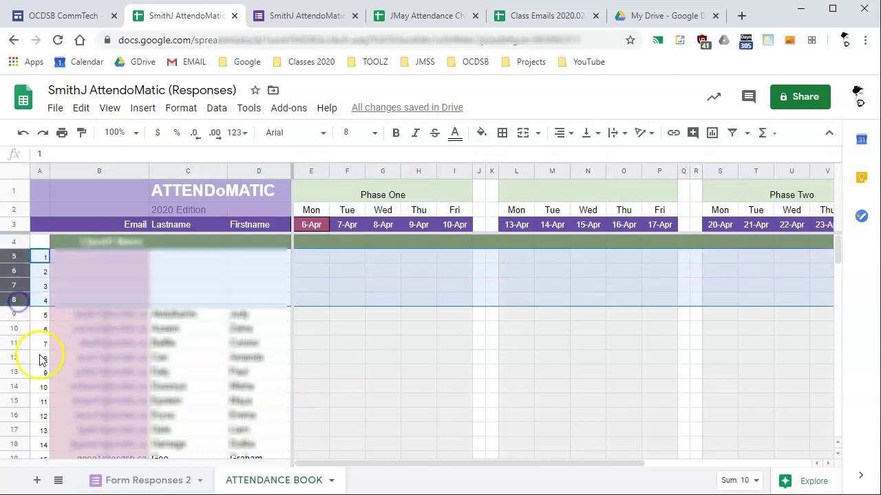
left_click(57, 336)
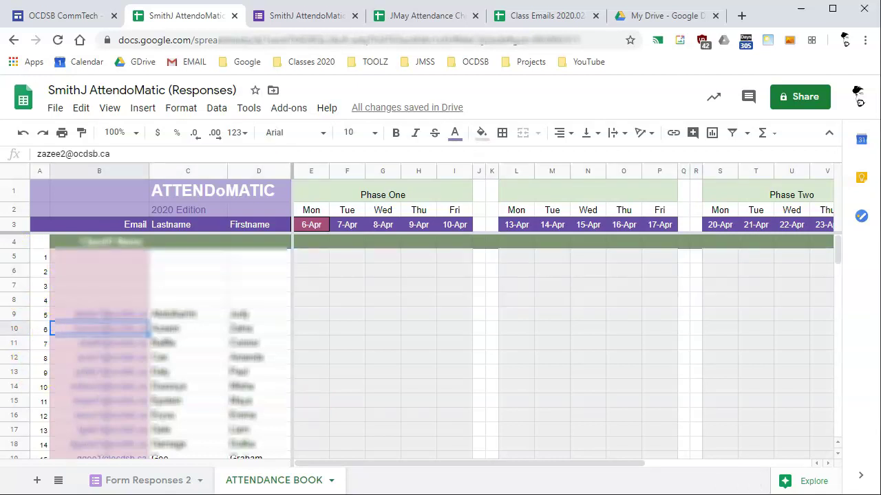
left_click_drag(16, 261, 13, 301)
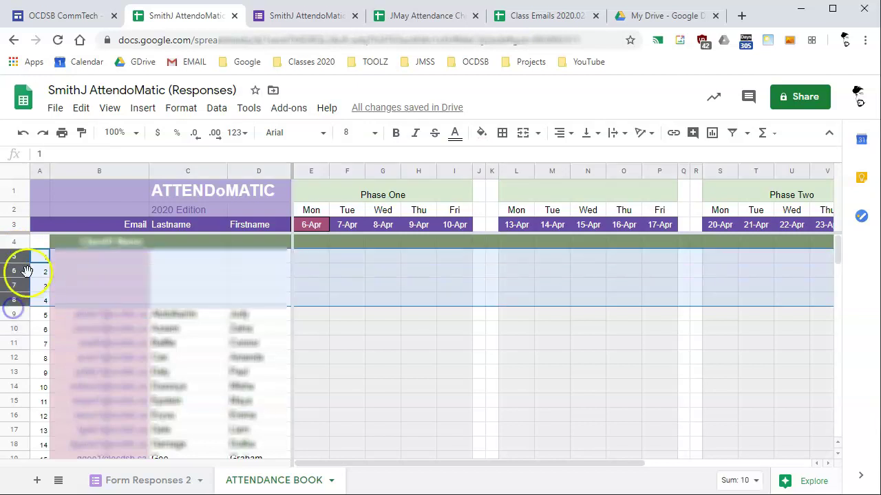
right_click(15, 270)
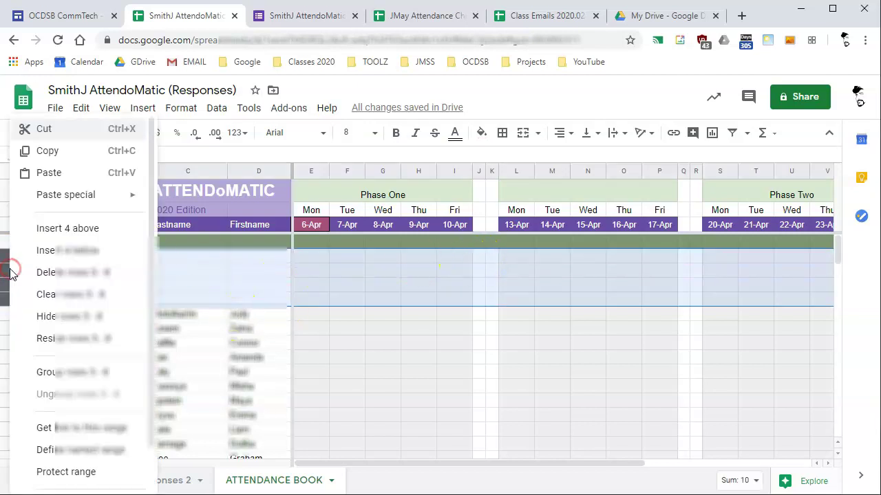
left_click(76, 273)
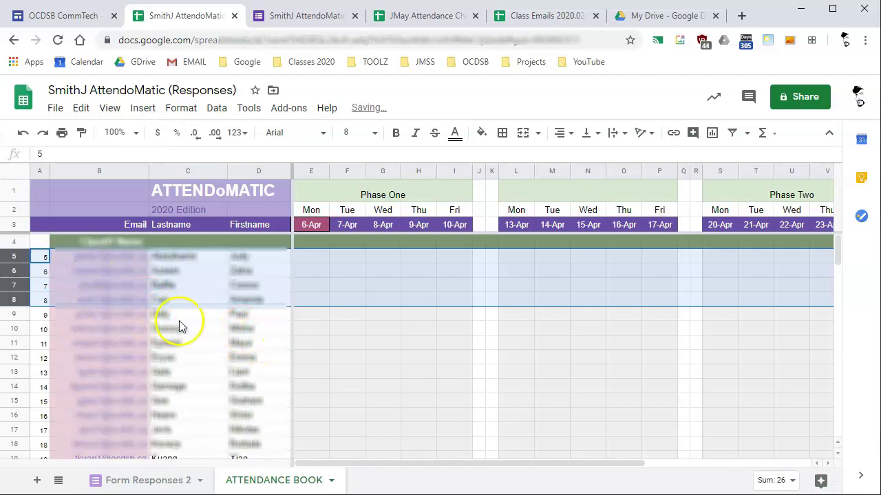
left_click(177, 316)
left_click(42, 260)
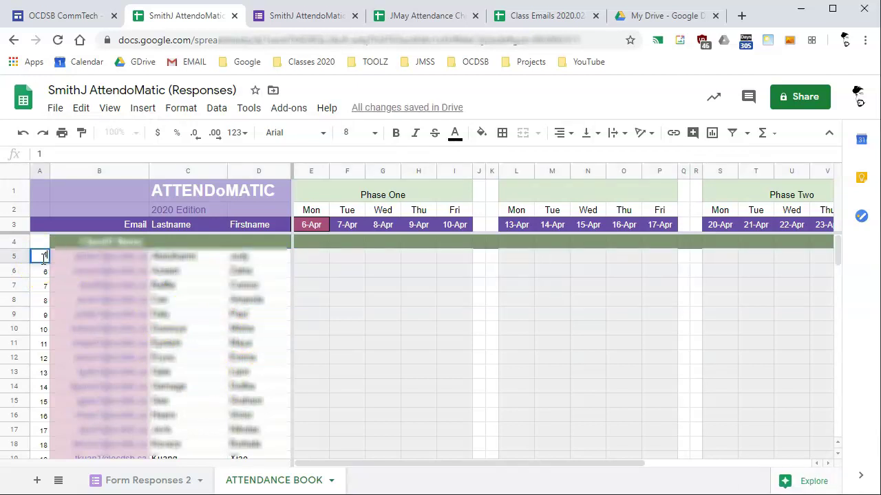
Extend the 1, 2, 3 pattern in A5:A7 down to A30 so students number 1–26
left_click(43, 259)
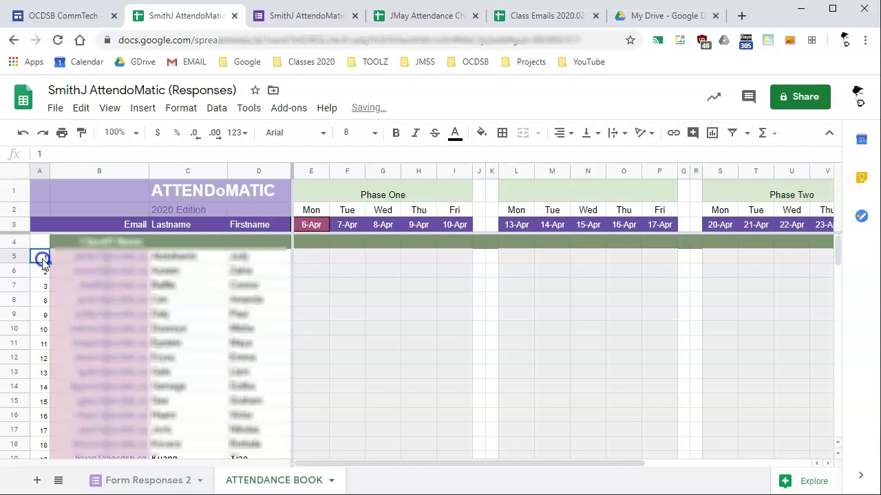
left_click_drag(43, 259, 44, 288)
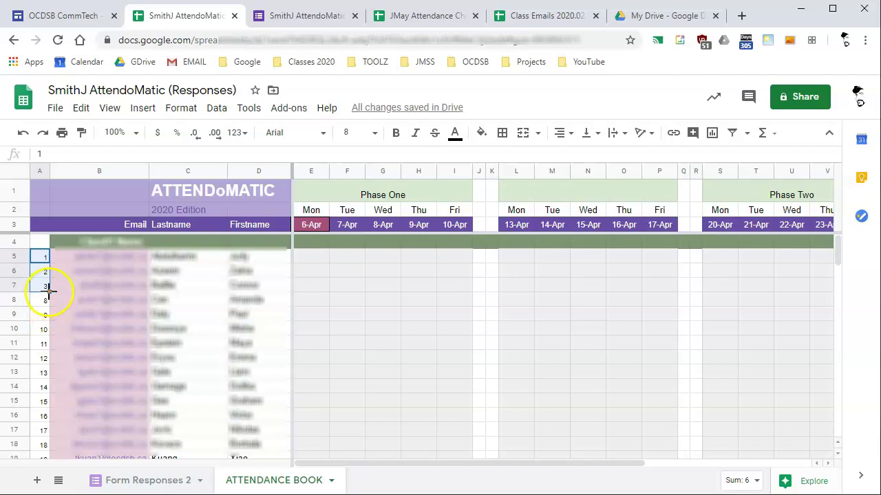
scroll(51, 460, "down", 5)
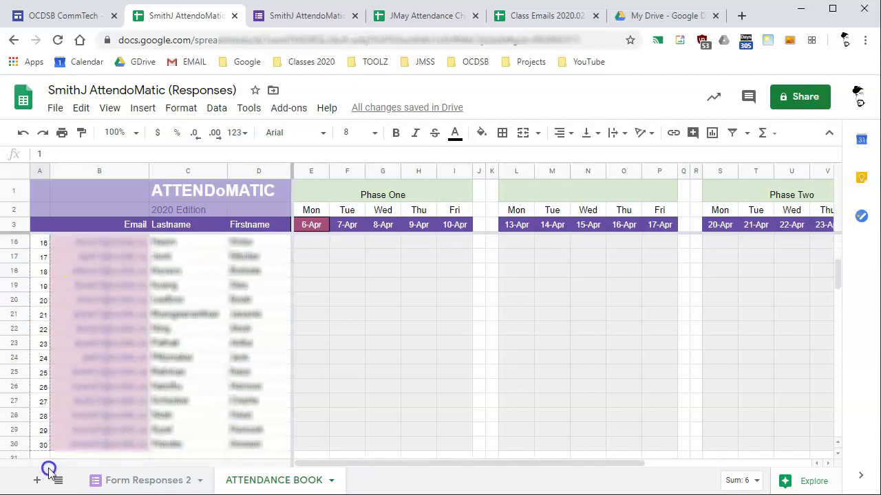
left_click_drag(45, 406, 44, 406)
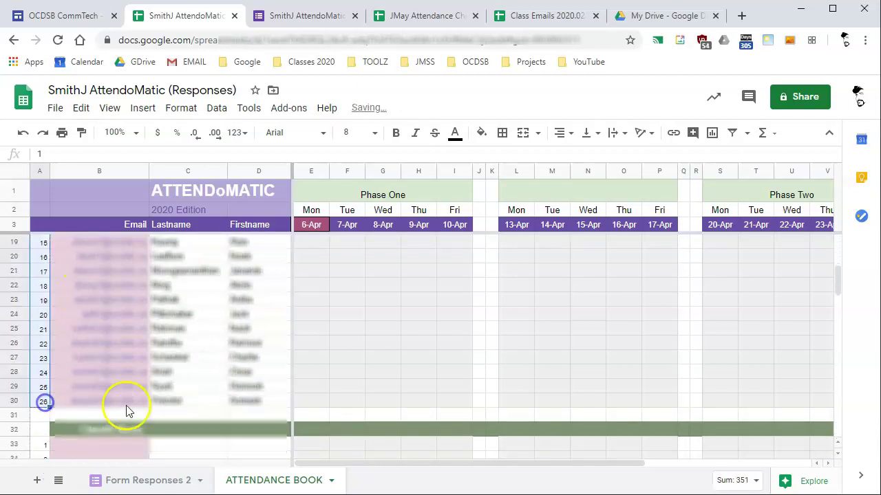
left_click(42, 330)
scroll(112, 337, "up", 3)
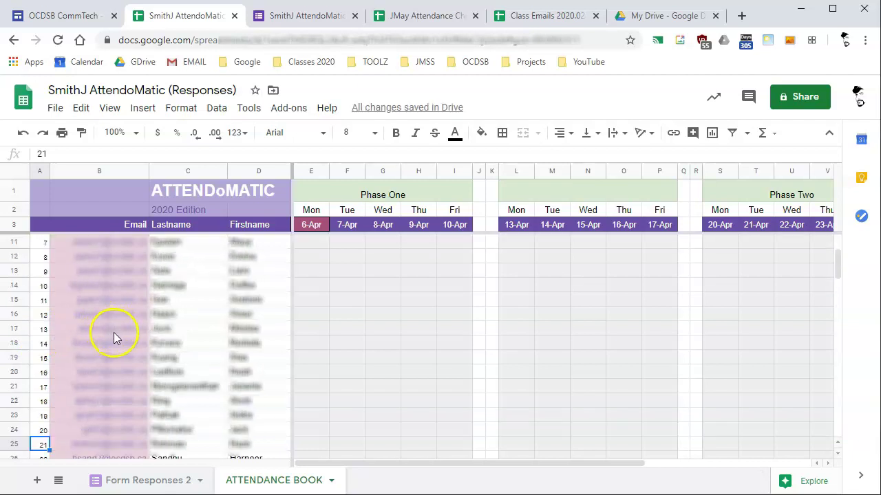
scroll(114, 336, "up", 3)
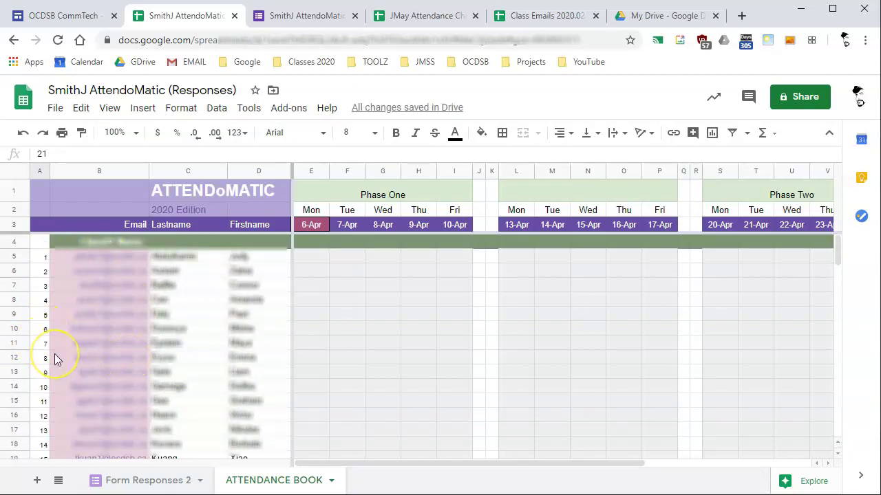
Scroll down to the Class03 Name bar and select row headers 63–68
scroll(115, 341, "down", 10)
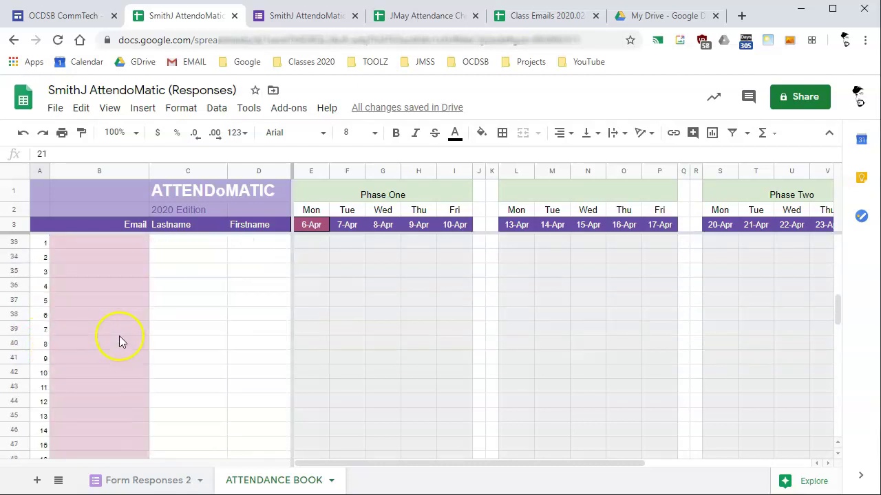
scroll(120, 336, "down", 5)
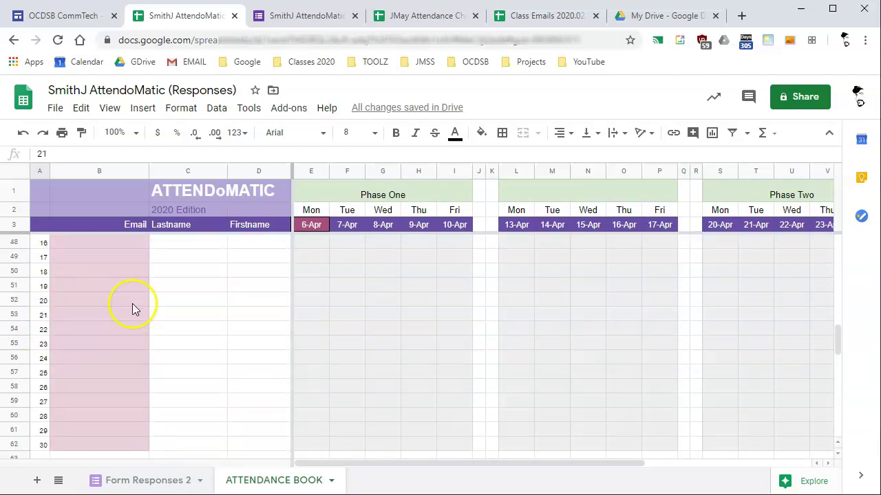
scroll(133, 309, "down", 1)
scroll(141, 304, "up", 1)
scroll(142, 305, "down", 2)
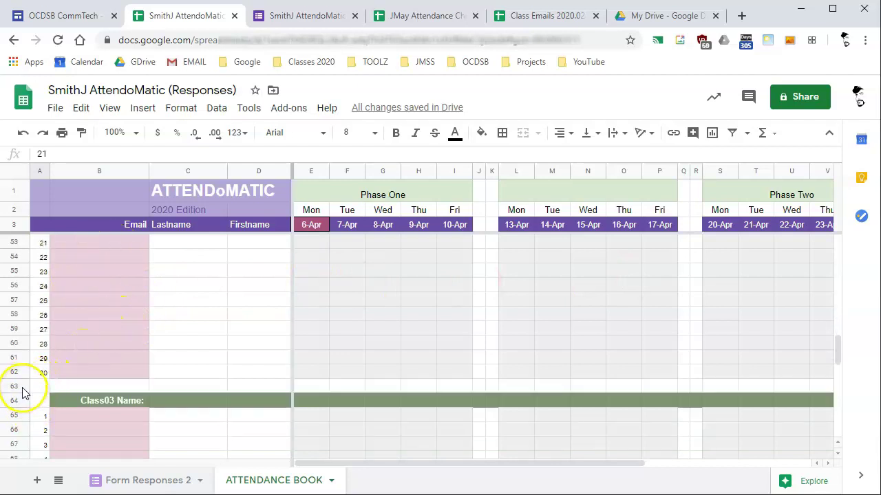
left_click_drag(21, 384, 16, 457)
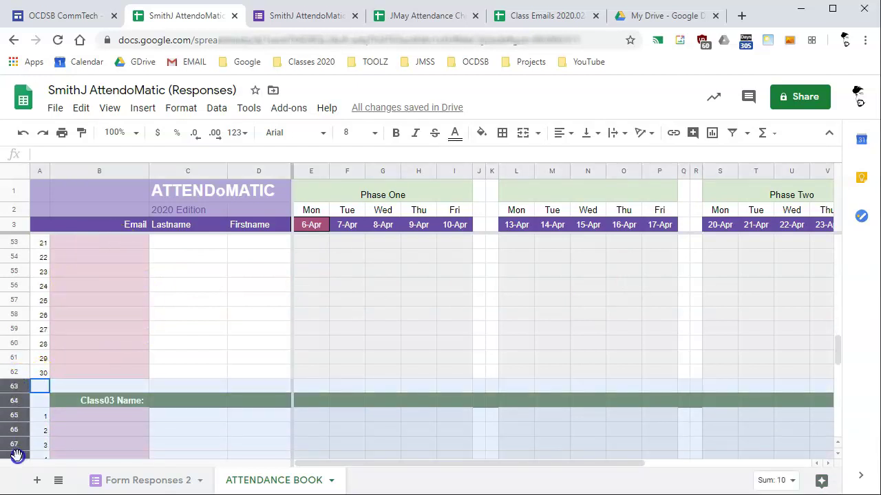
Insert six blank rows above the Class03 section
right_click(18, 399)
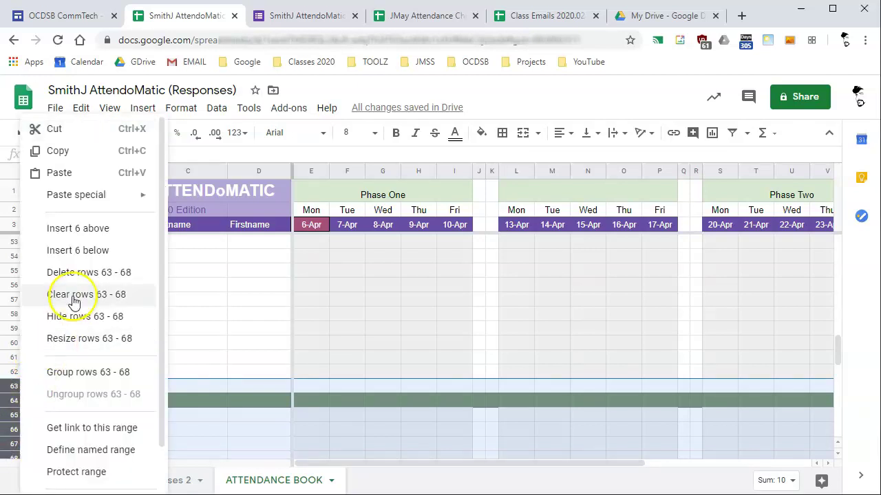
left_click(89, 232)
scroll(172, 358, "down", 3)
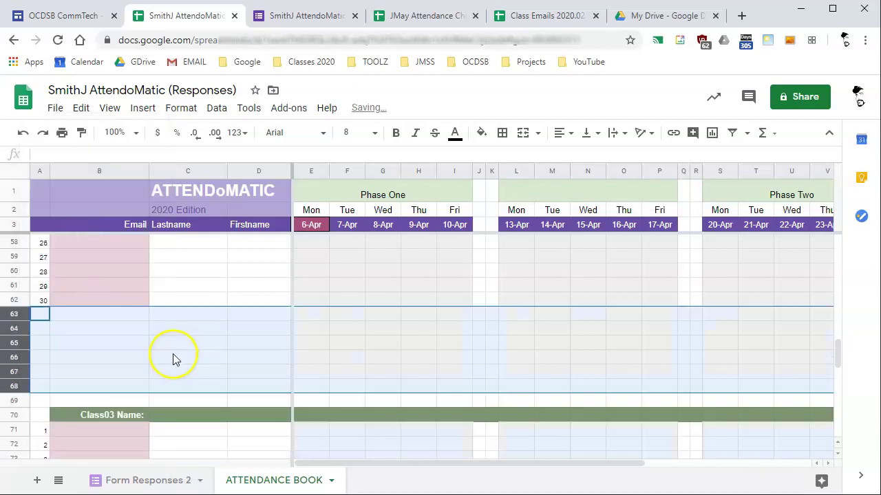
left_click(211, 301)
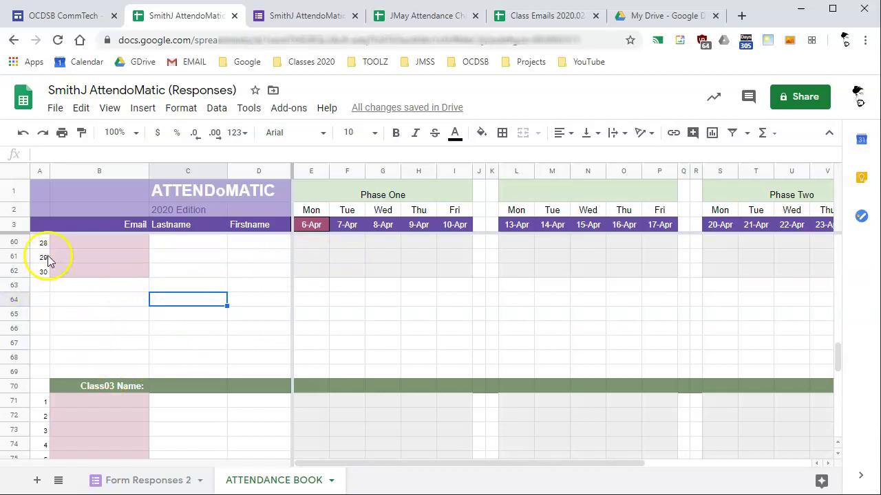
Extend numbers 28–30 down to 36 in row 68, then select B62 across to the last week column
left_click_drag(43, 245, 45, 273)
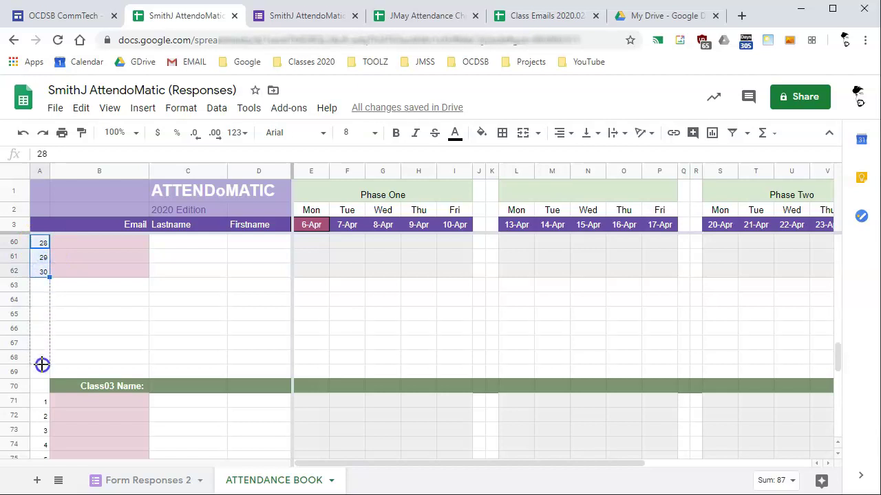
left_click_drag(42, 365, 43, 364)
left_click(114, 320)
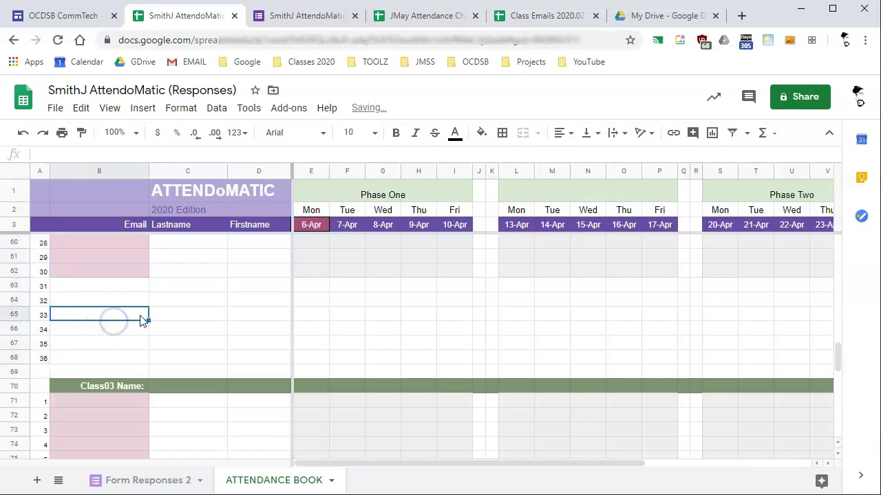
left_click_drag(95, 271, 672, 275)
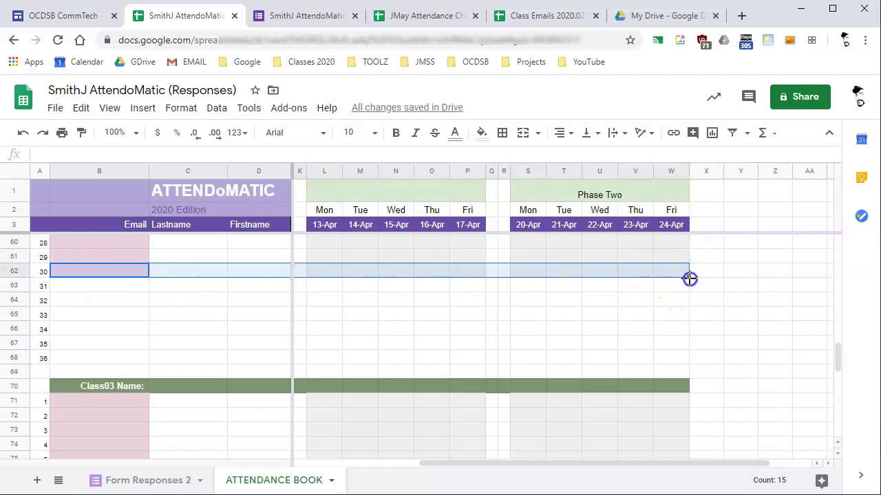
Fill B62:W62 down to row 68 and verify the copied IFERROR(VLOOKUP) formulas in M64 and N67
left_click_drag(689, 279, 690, 356)
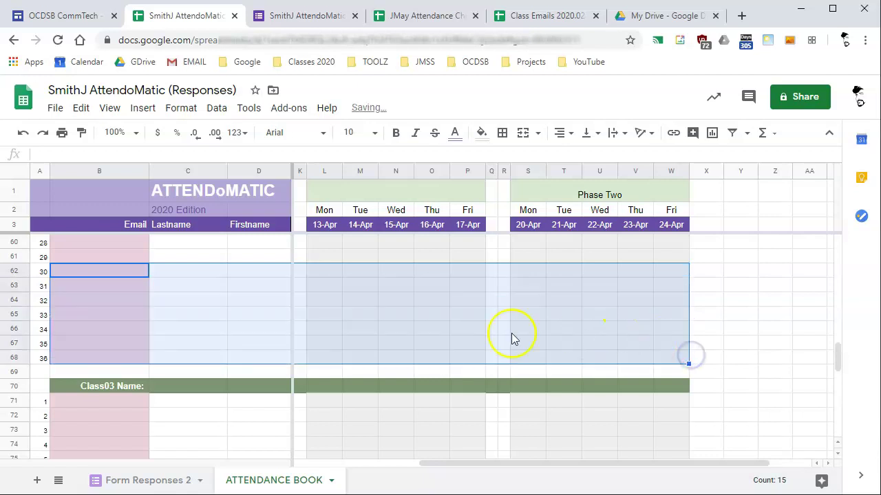
left_click(514, 329)
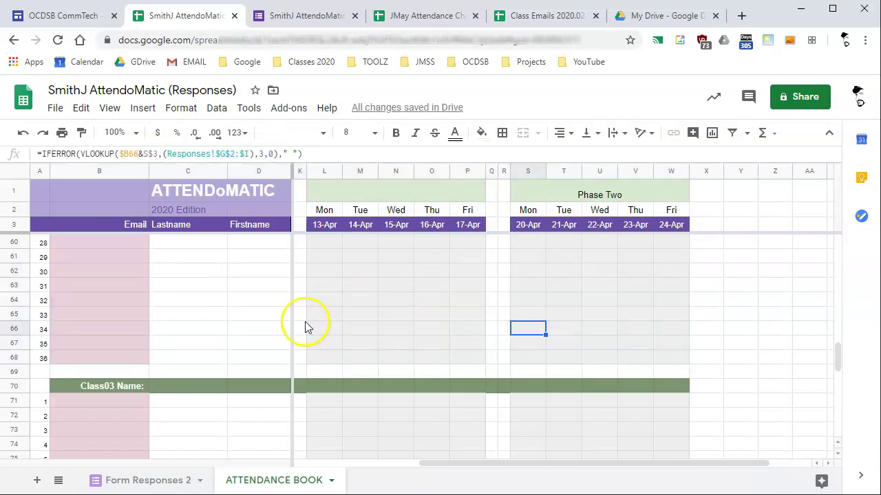
left_click(342, 306)
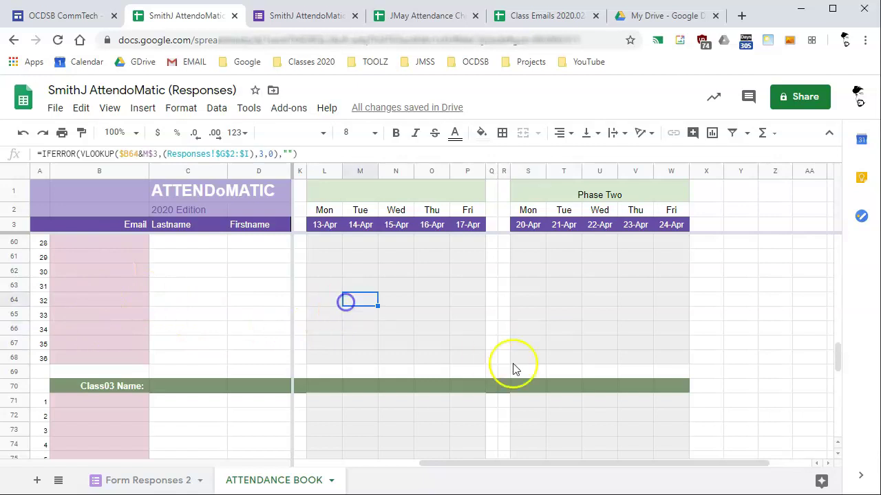
left_click(393, 341)
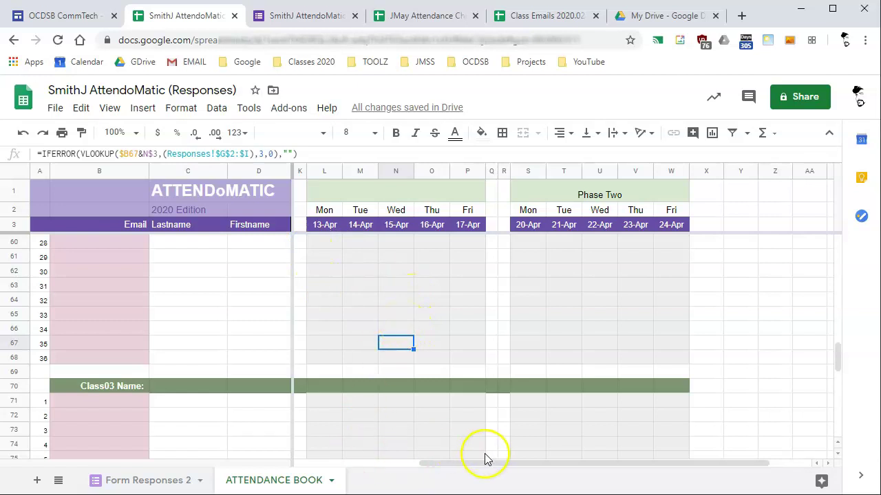
Clear the merged Phase Two label in S1:W1
left_click_drag(485, 463, 667, 463)
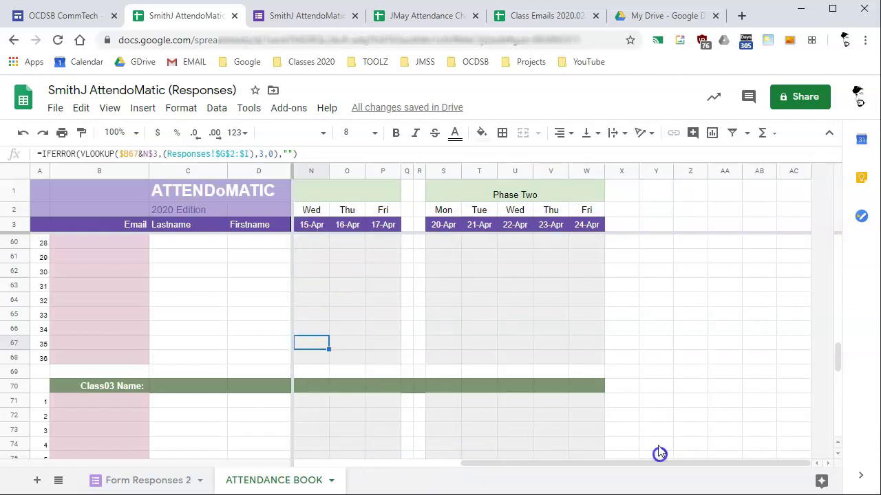
left_click(507, 194)
key("Delete")
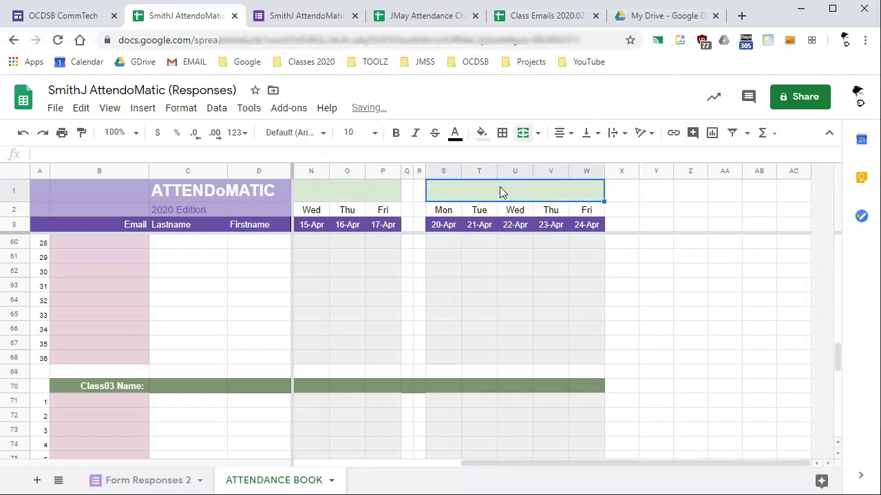
left_click(689, 256)
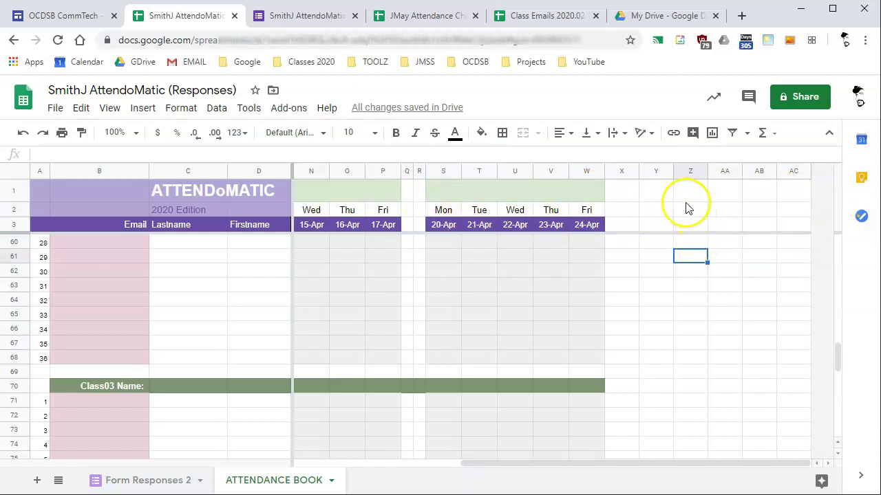
Insert five blank columns to the right of columns Y–AC
left_click_drag(655, 172, 808, 172)
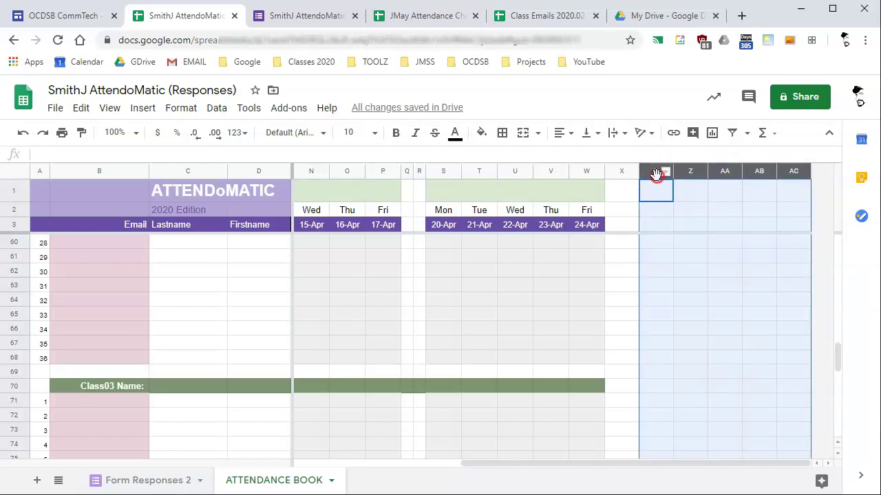
right_click(655, 173)
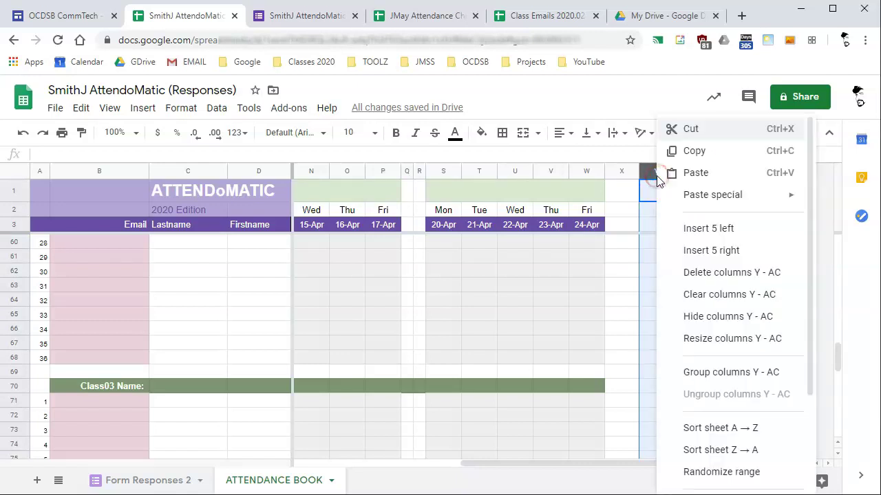
left_click(705, 252)
left_click(670, 243)
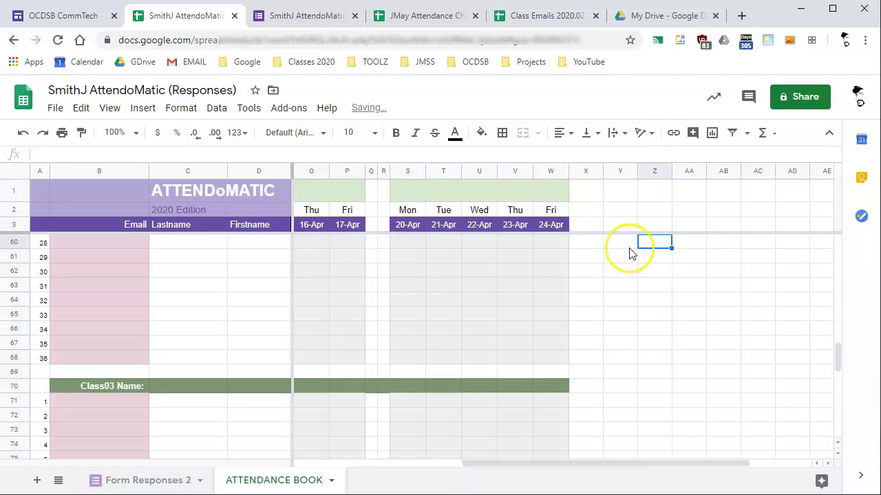
scroll(631, 253, "up", 10)
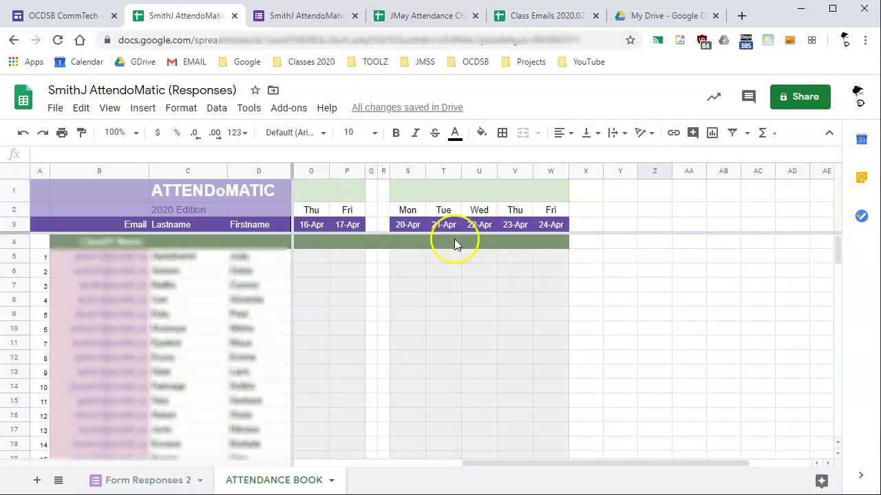
Copy the 20-Apr week columns S–W and paste them at Z1 as 27-Apr to 1-May
left_click_drag(406, 171, 553, 251)
right_click(512, 258)
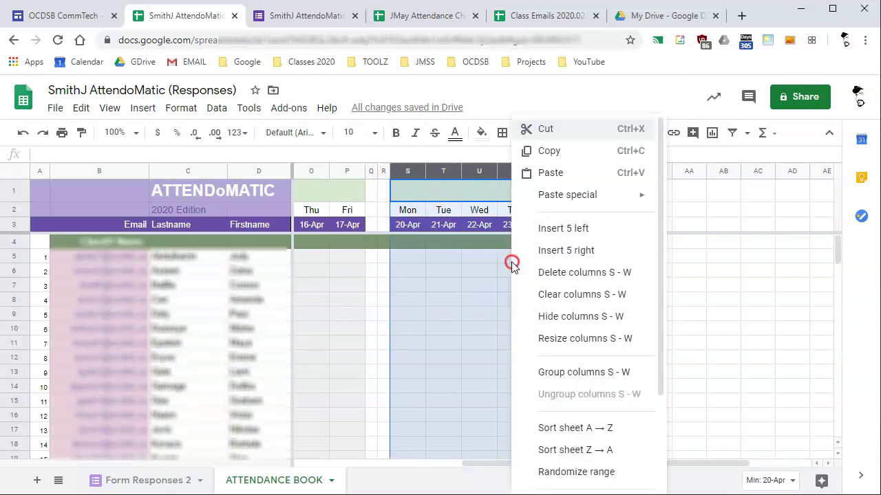
left_click(557, 150)
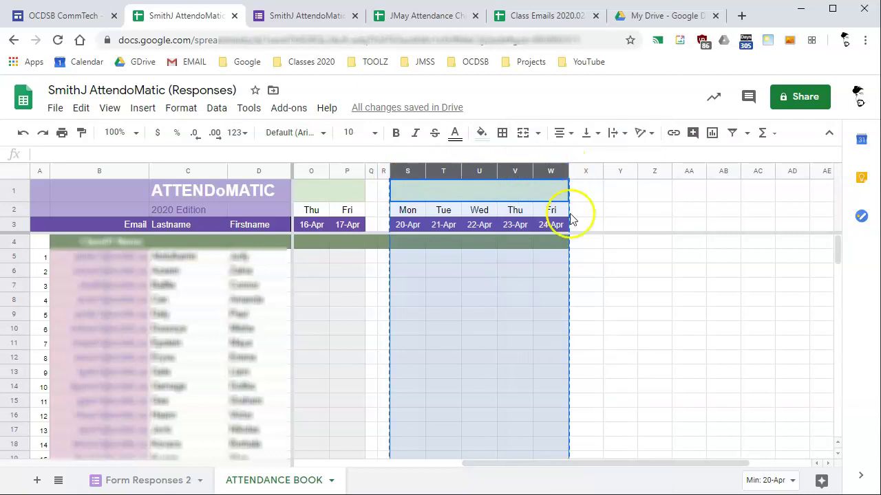
left_click(619, 191)
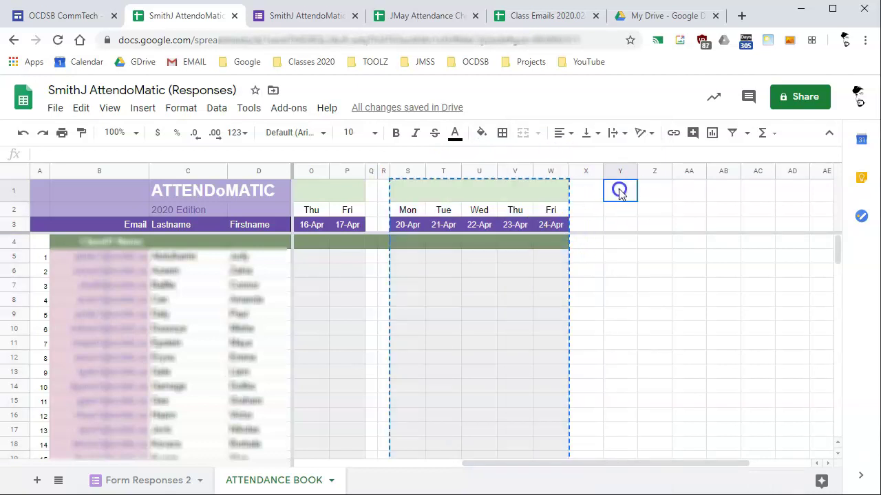
left_click(657, 192)
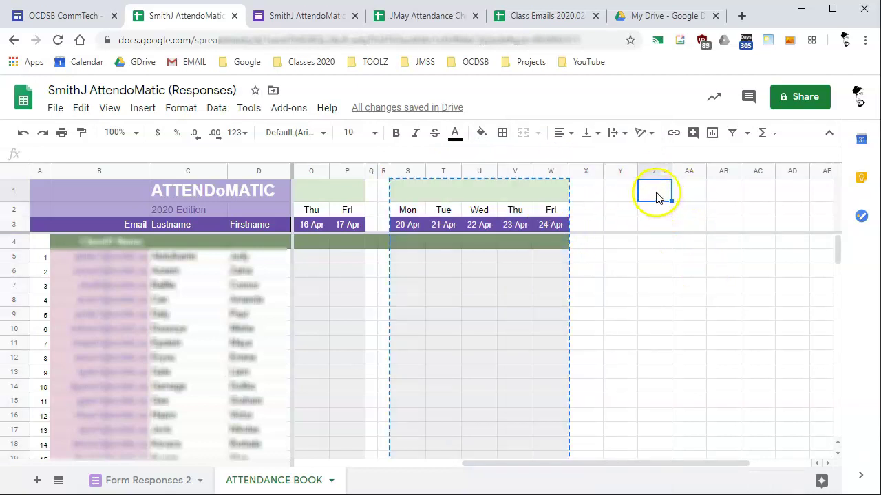
right_click(656, 197)
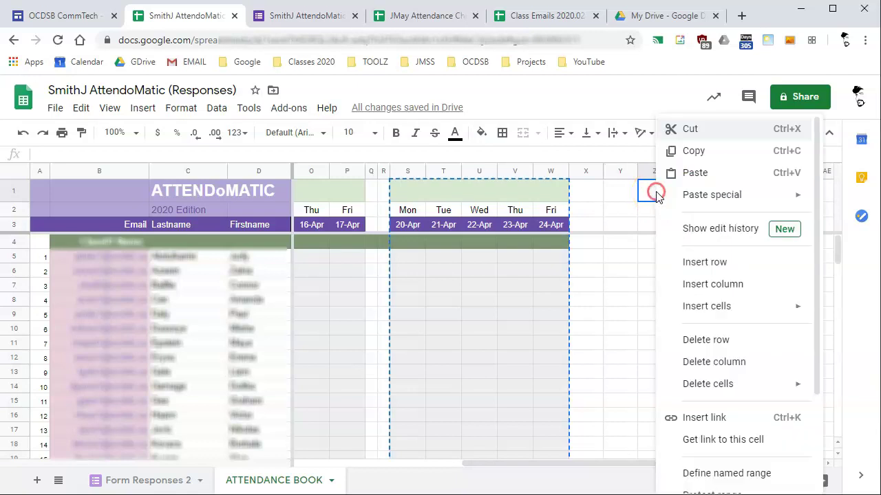
left_click(695, 172)
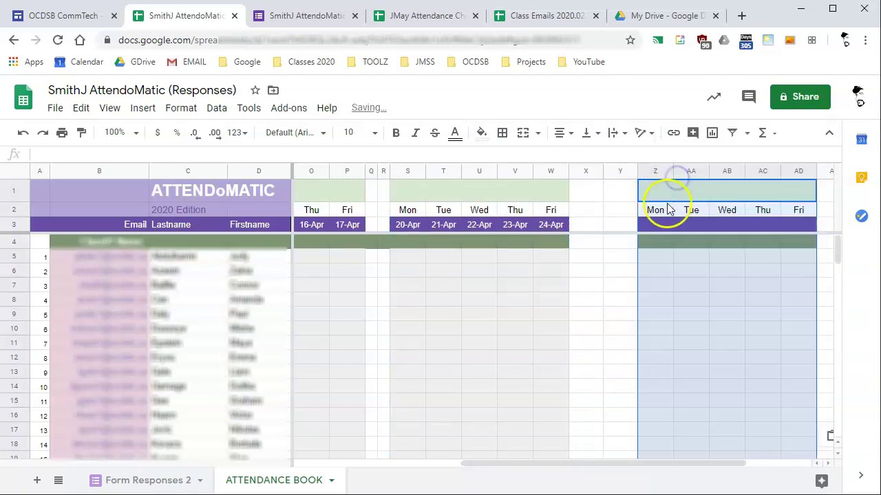
left_click(598, 286)
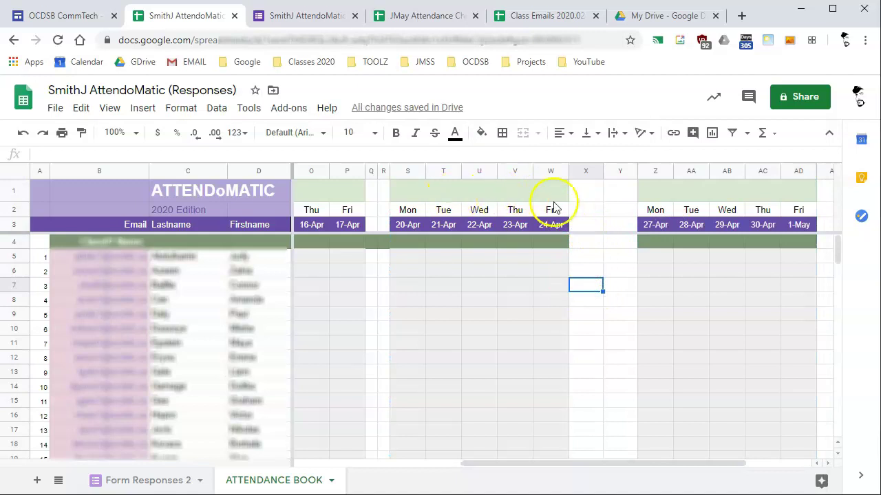
Check W3's =V3+1 date formula and select spacer columns X and Y
left_click(559, 229)
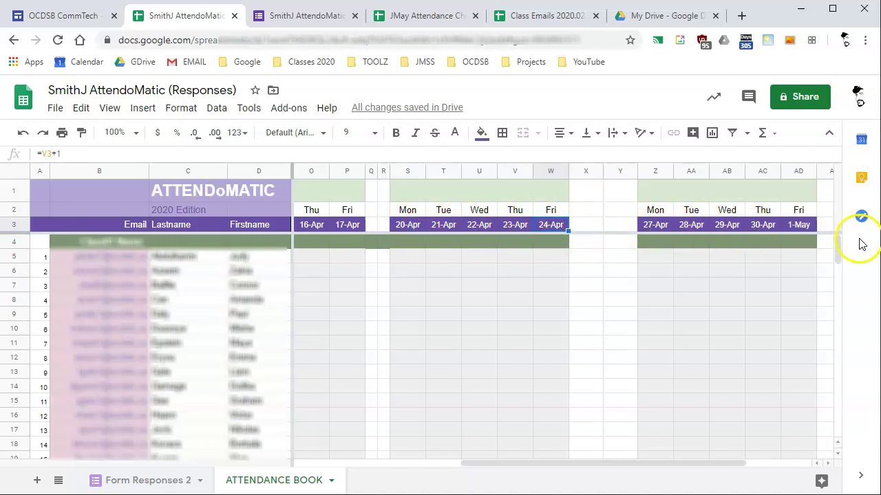
left_click(582, 172)
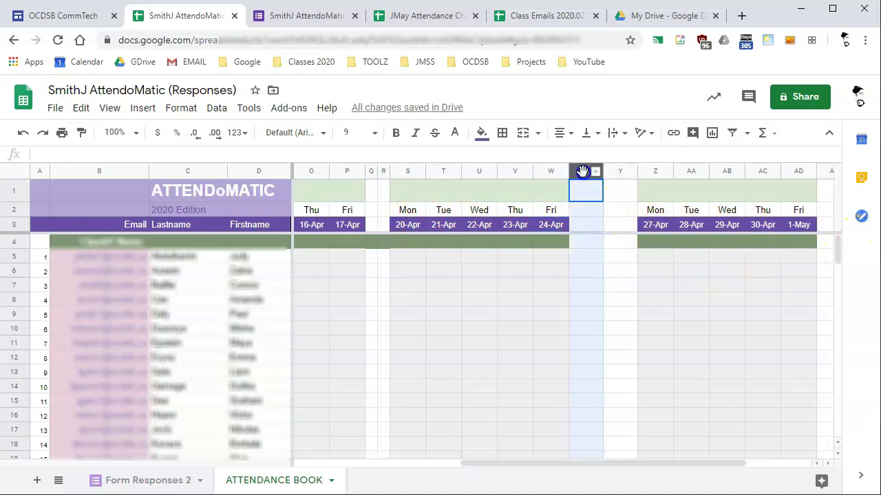
left_click(615, 171, "shift")
Narrow spacer columns X and Y, check Z8's formula, and scroll back to column E
left_click_drag(593, 171, 582, 172)
left_click(612, 298)
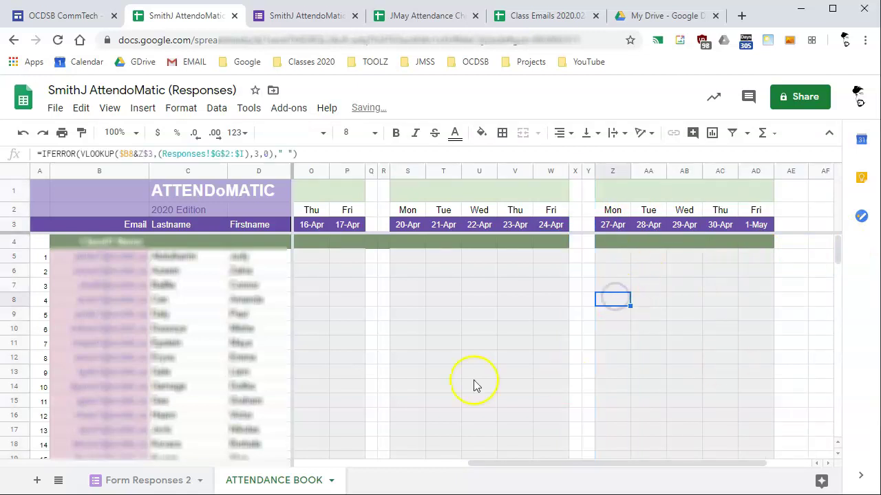
left_click_drag(507, 466, 143, 450)
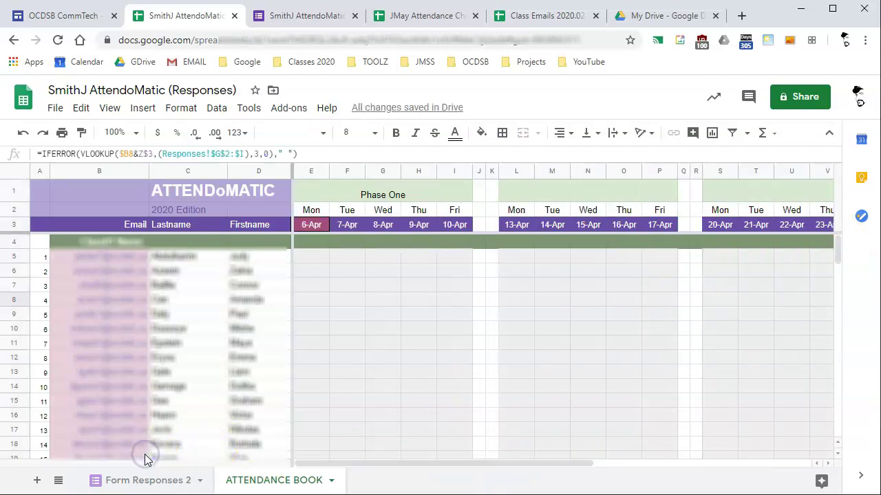